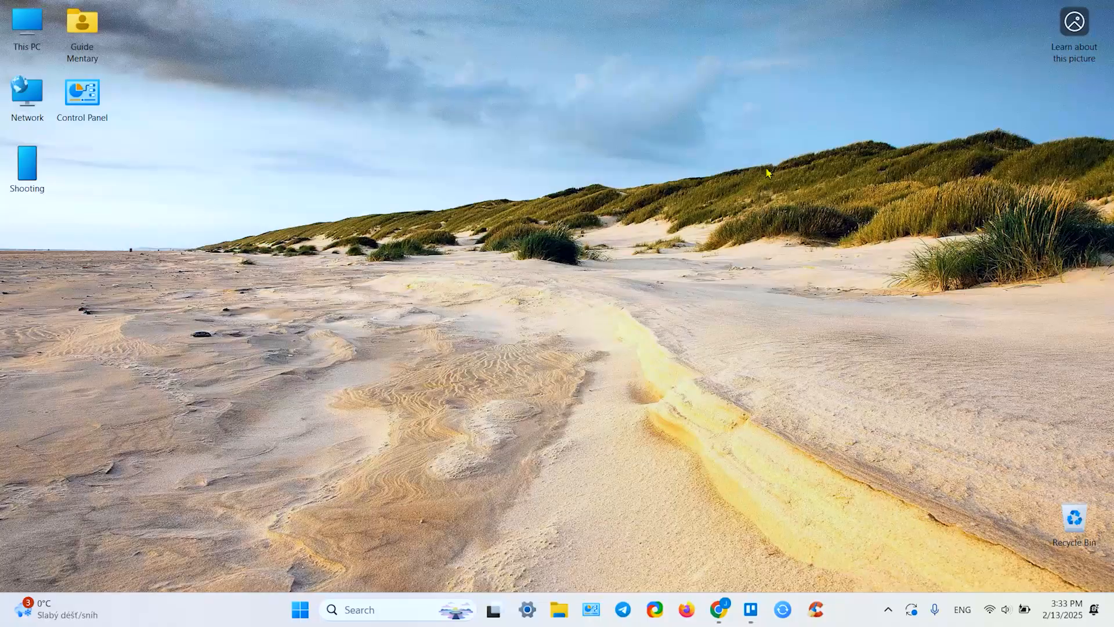
Step: Open the Windows Temp folder by running the command temp
{"action": "key", "text": "super+r"}
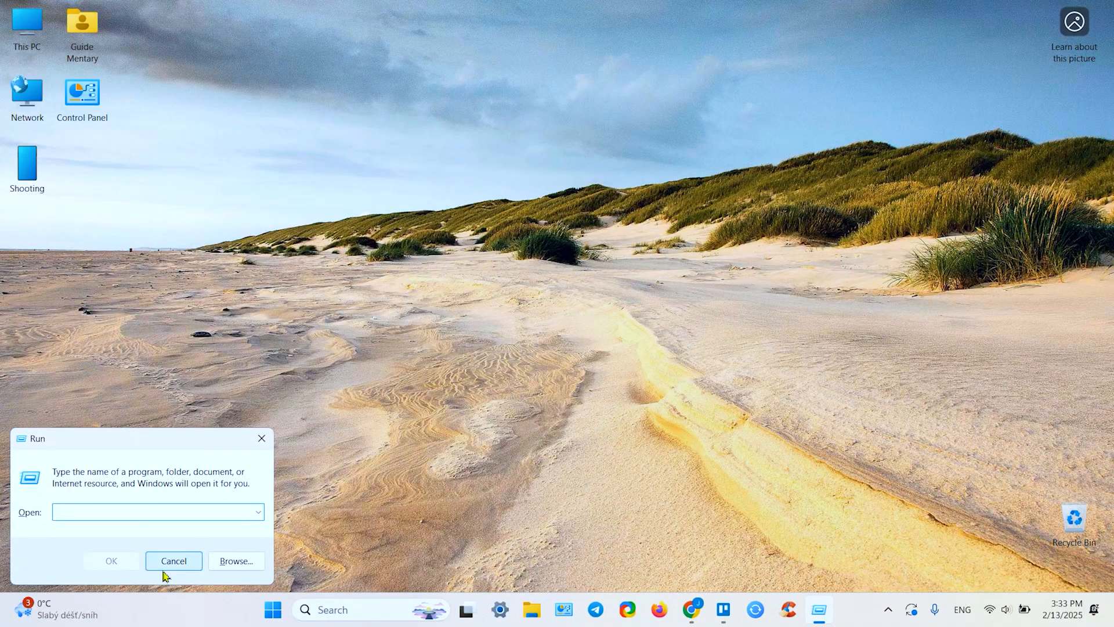
{"action": "type", "text": "temp"}
{"action": "key", "text": "Return"}
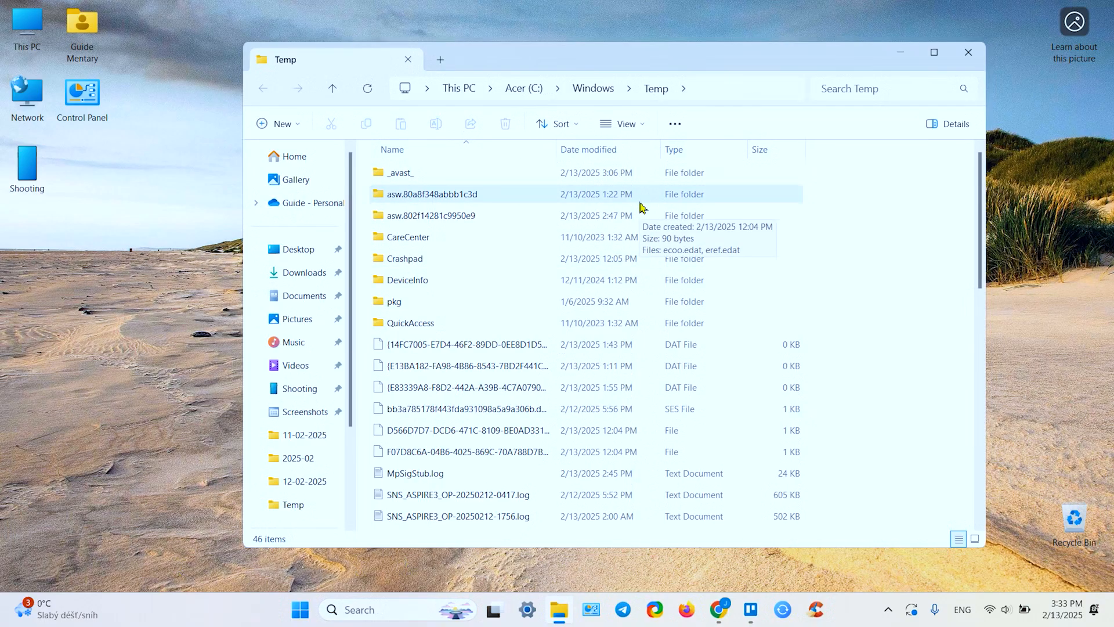
Step: Delete everything in the Windows Temp folder, skipping all in-use items and granting administrator permission for all protected ones
{"action": "key", "text": "ctrl+a"}
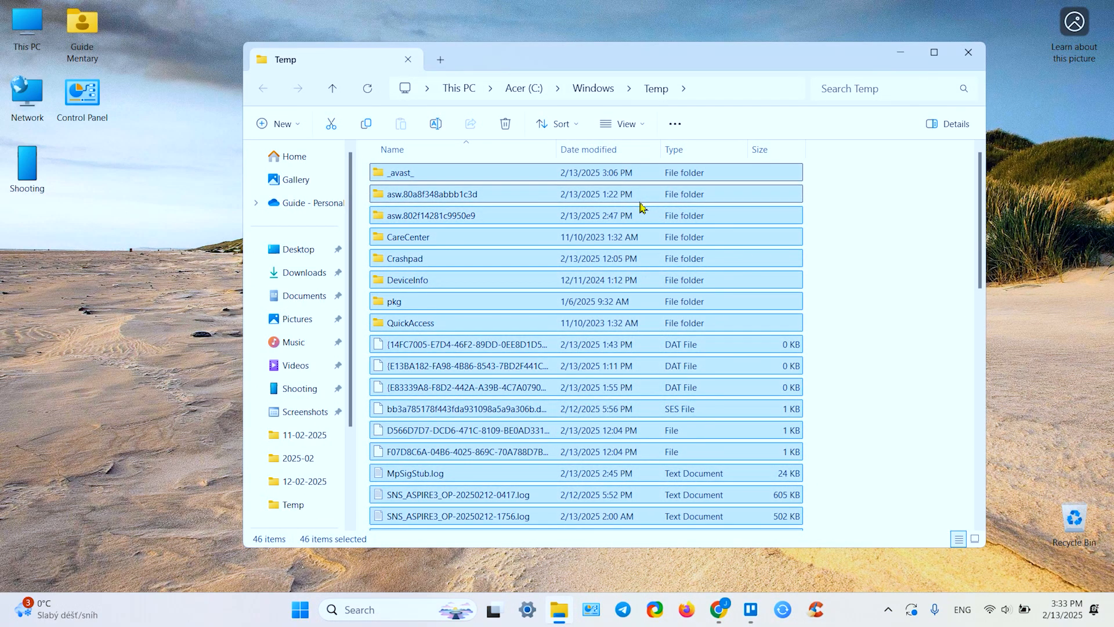
{"action": "key", "text": "Delete"}
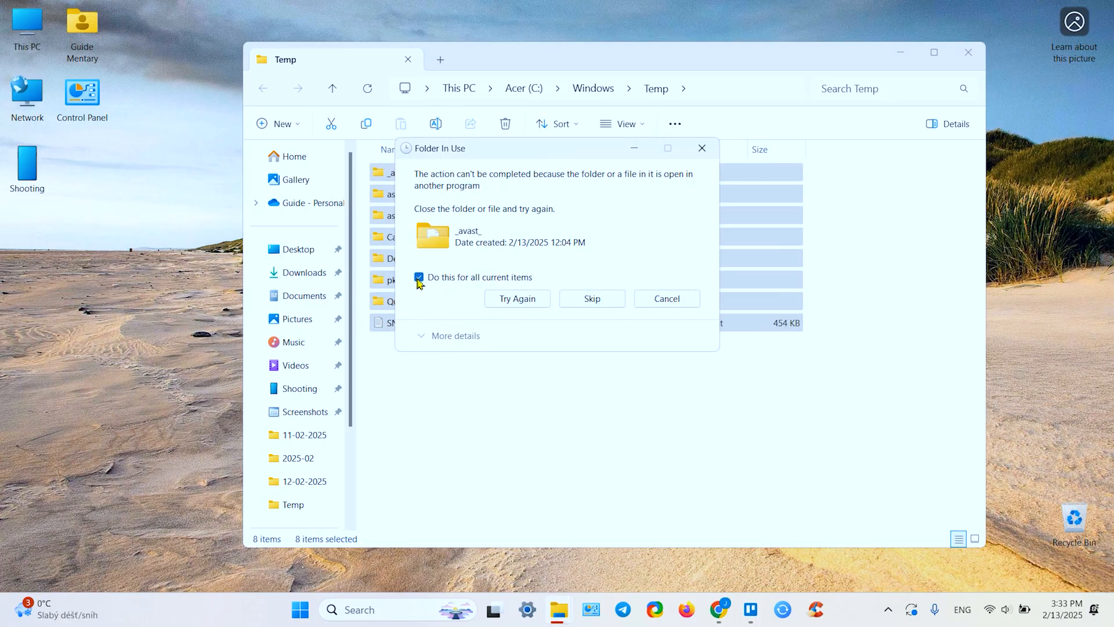
{"action": "left_click", "coordinate": [588, 300]}
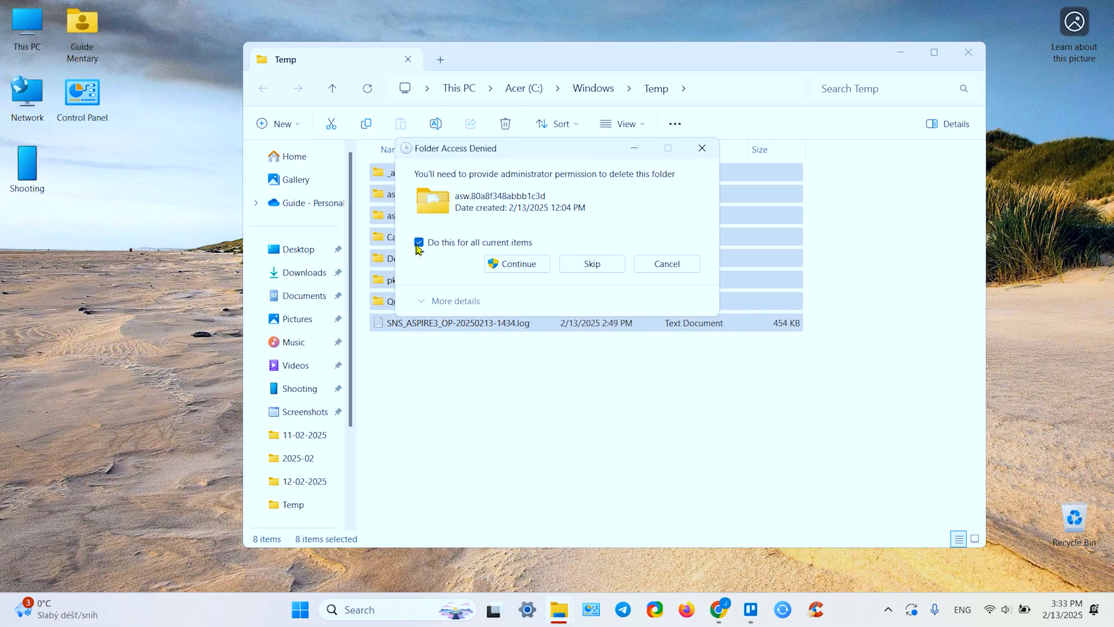
{"action": "left_click", "coordinate": [522, 265]}
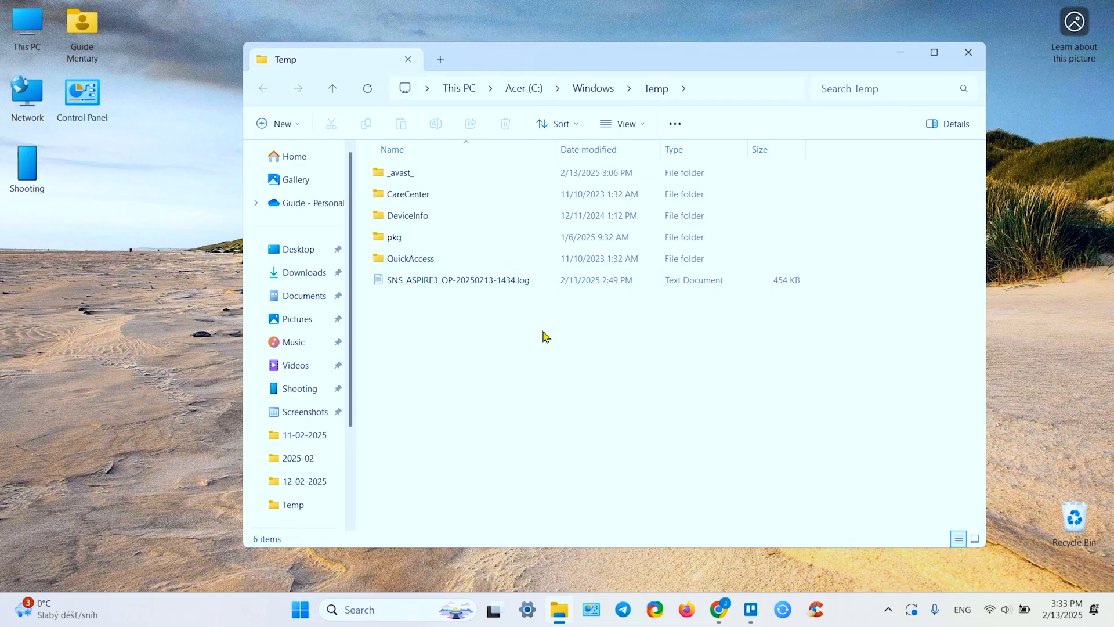
Step: Examine the folders and log file left in the Windows Temp folder and close its window
{"action": "left_click", "coordinate": [409, 176]}
{"action": "left_click", "coordinate": [414, 196]}
{"action": "left_click", "coordinate": [418, 216]}
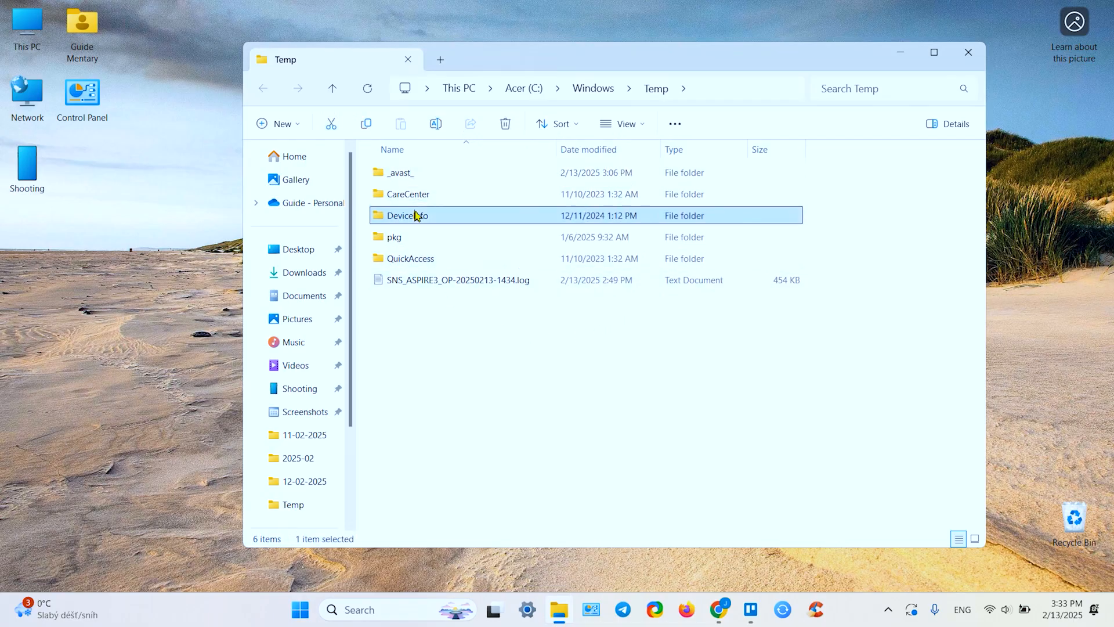
{"action": "left_click", "coordinate": [413, 238]}
{"action": "left_click", "coordinate": [416, 261]}
{"action": "left_click", "coordinate": [443, 284]}
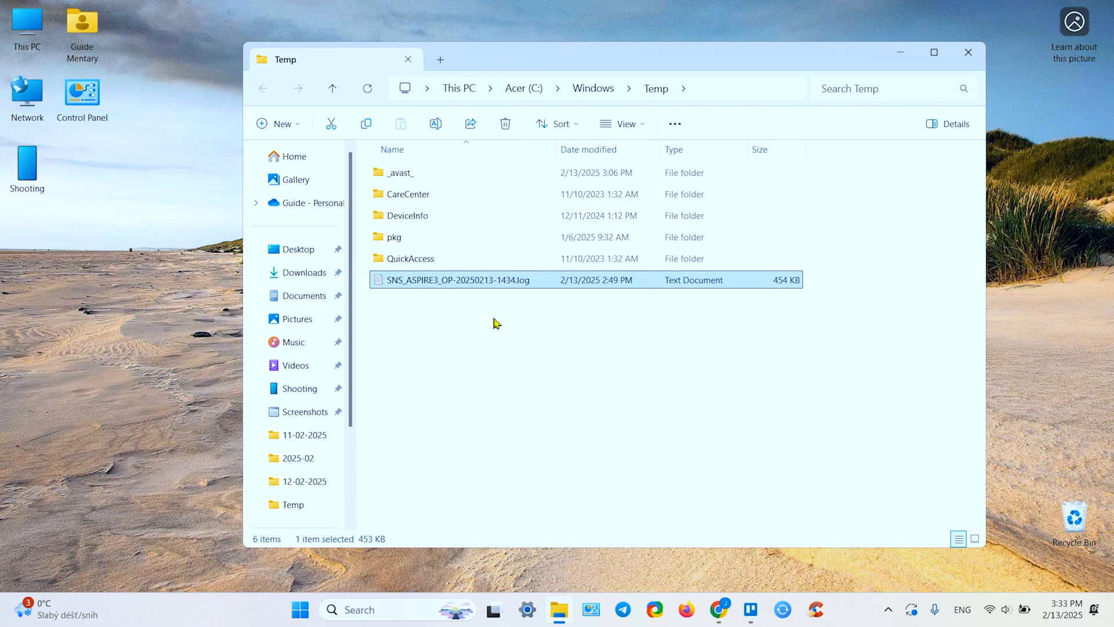
{"action": "left_click", "coordinate": [495, 321]}
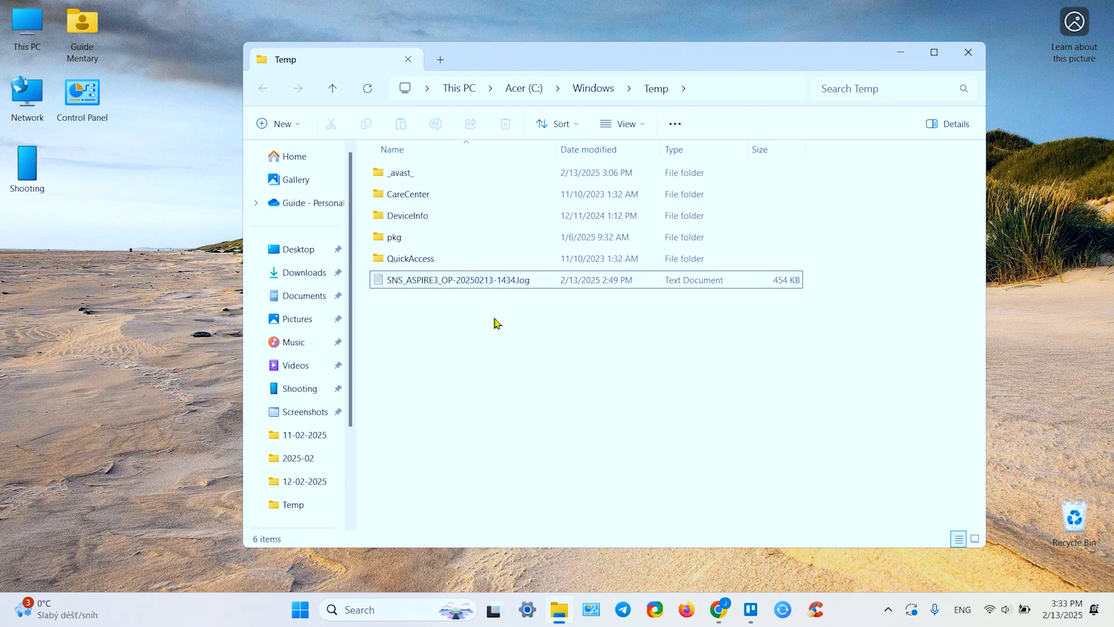
{"action": "left_click_drag", "start_coordinate": [441, 335], "coordinate": [714, 317]}
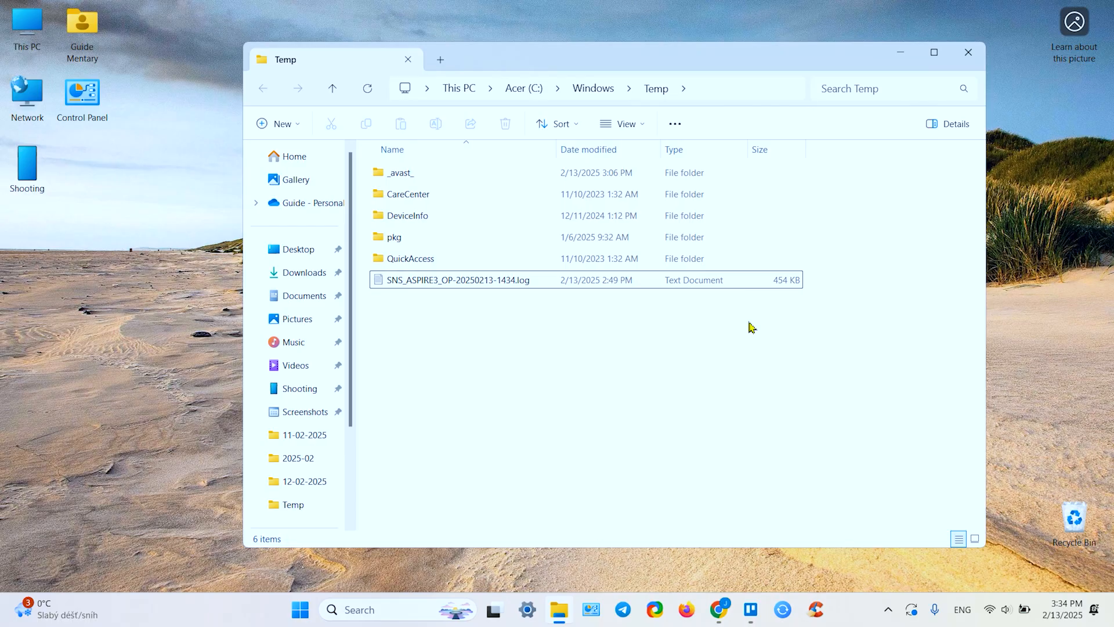
{"action": "left_click", "coordinate": [969, 52]}
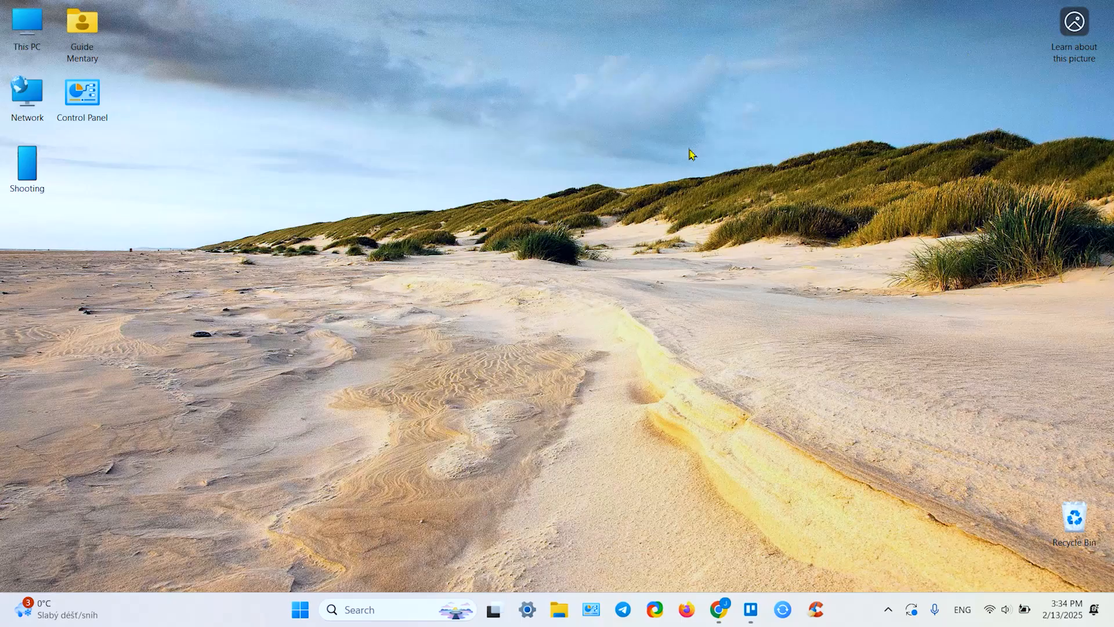
Step: Open the user's local Temp folder by running %temp%
{"action": "key", "text": "super+r"}
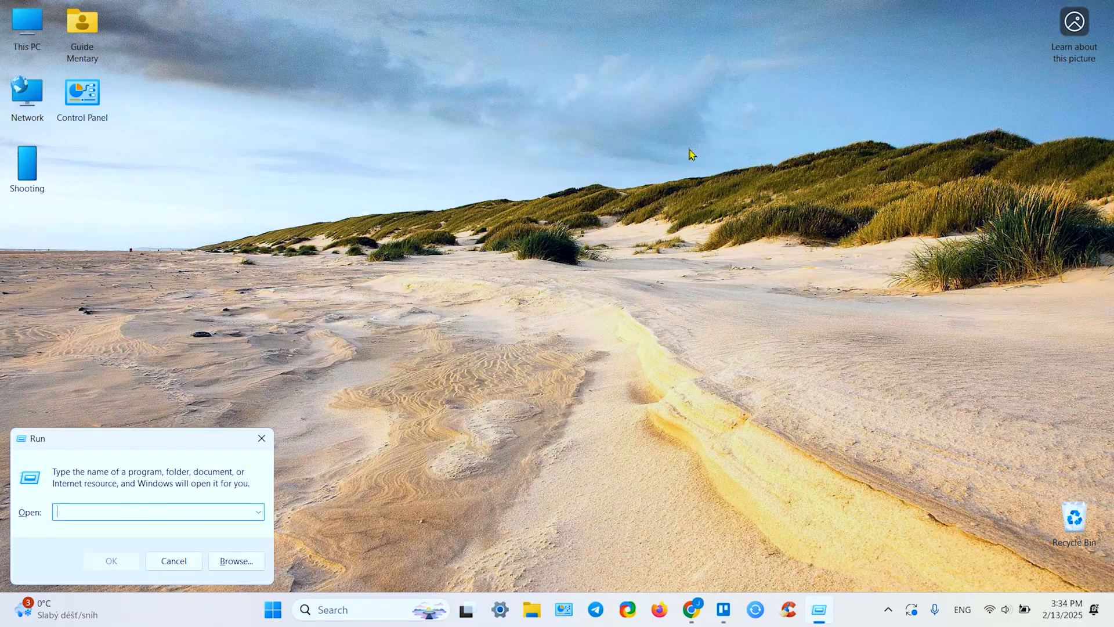
{"action": "type", "text": "%temp%"}
{"action": "key", "text": "Return"}
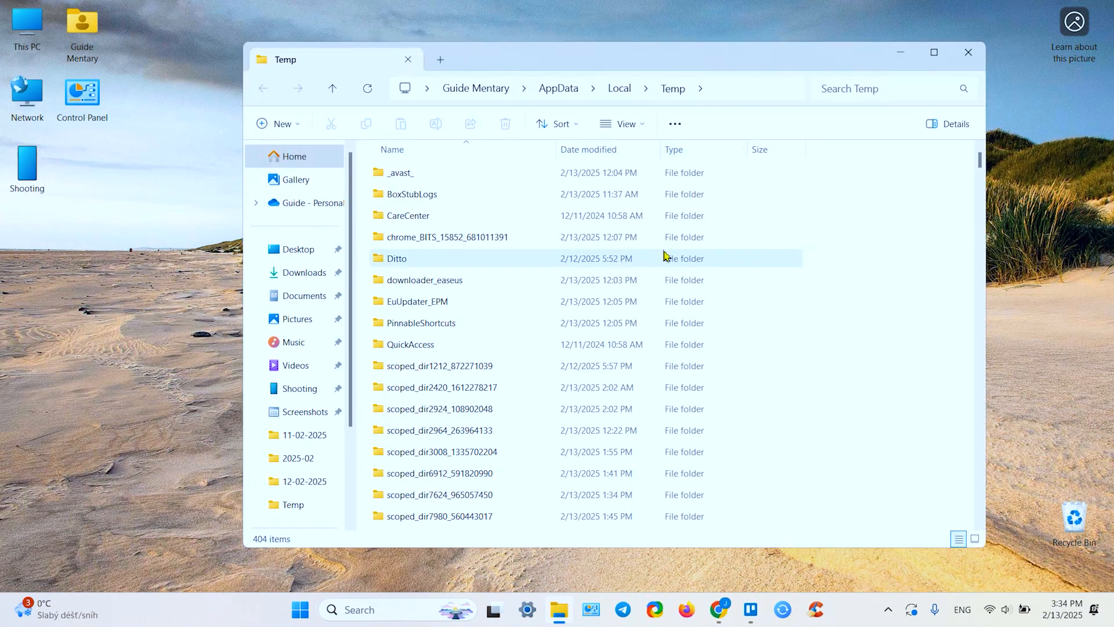
Step: Delete everything in the user's local Temp folder, skipping all items in use, and close the window
{"action": "key", "text": "ctrl+a"}
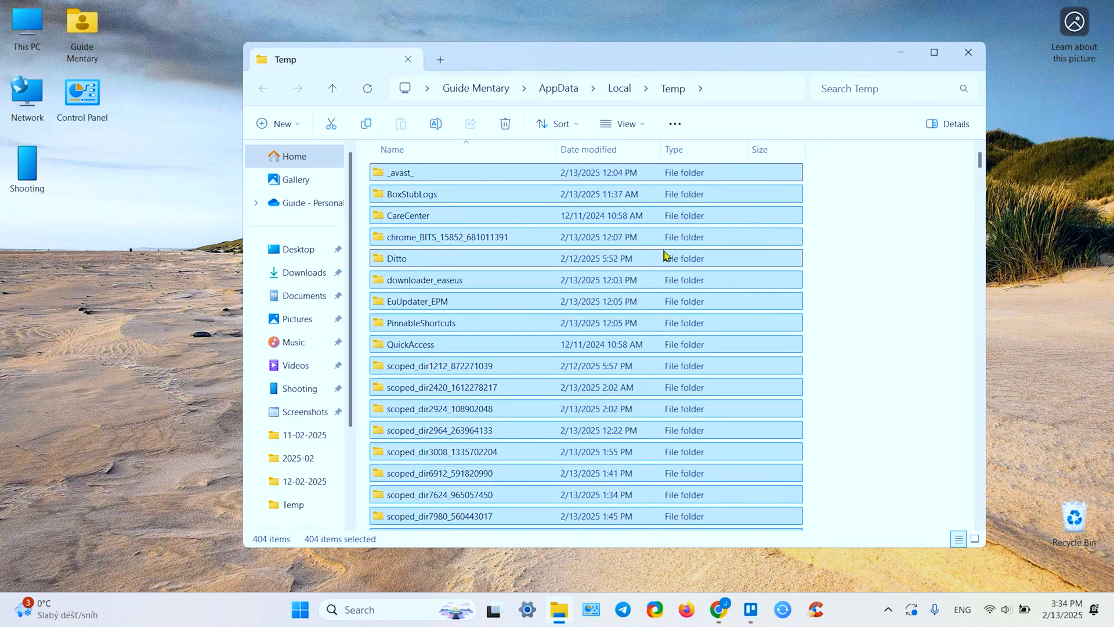
{"action": "key", "text": "Delete"}
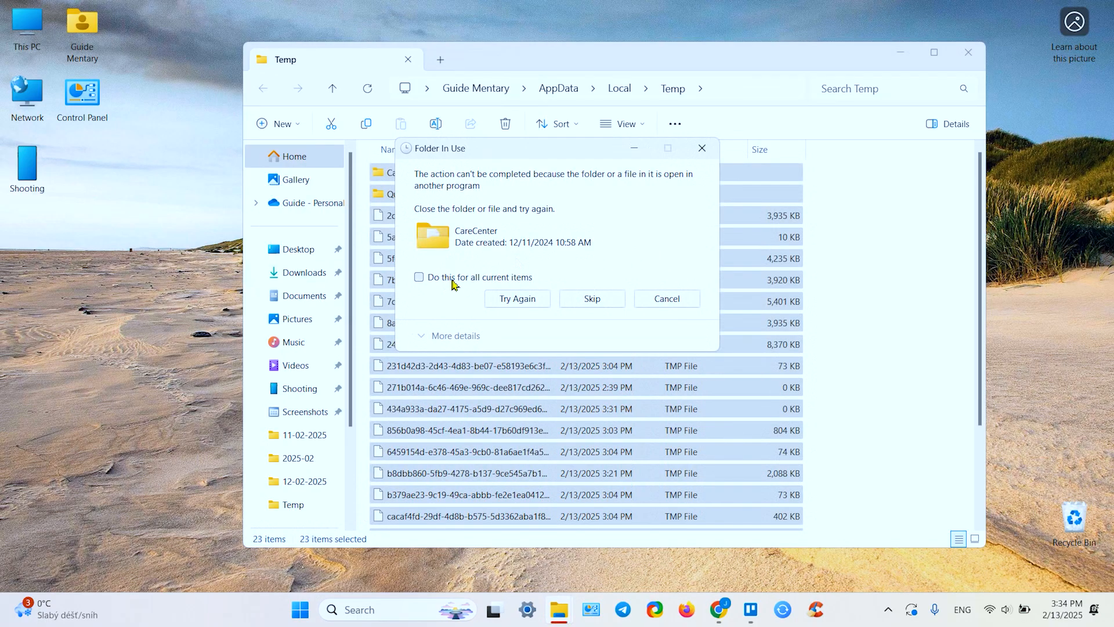
{"action": "left_click", "coordinate": [420, 278]}
{"action": "left_click", "coordinate": [591, 298]}
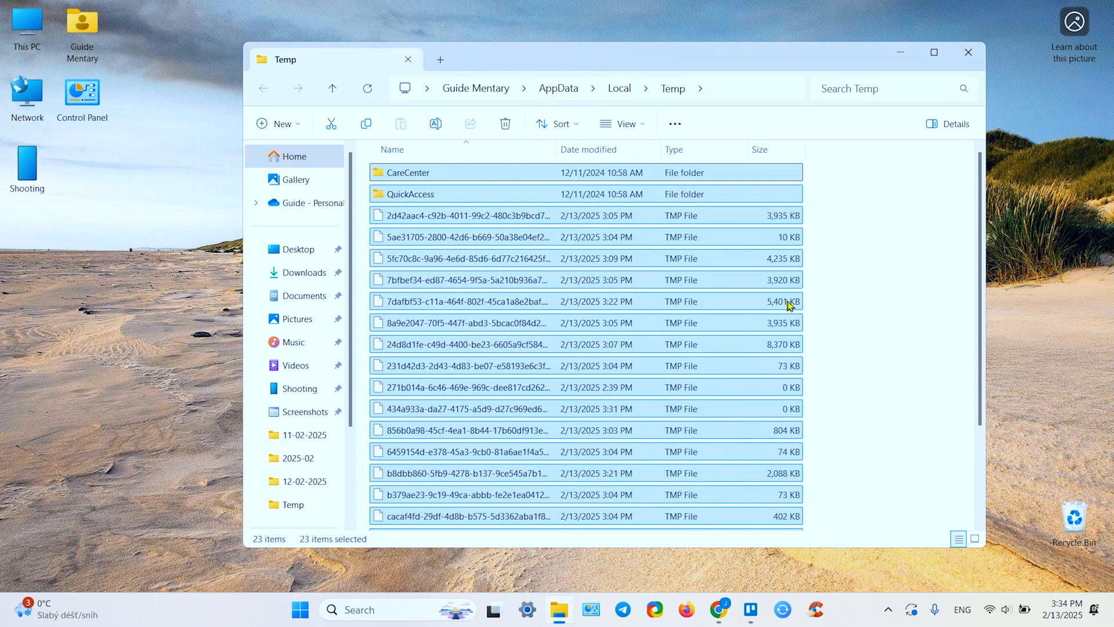
{"action": "left_click", "coordinate": [861, 318]}
{"action": "left_click", "coordinate": [968, 52]}
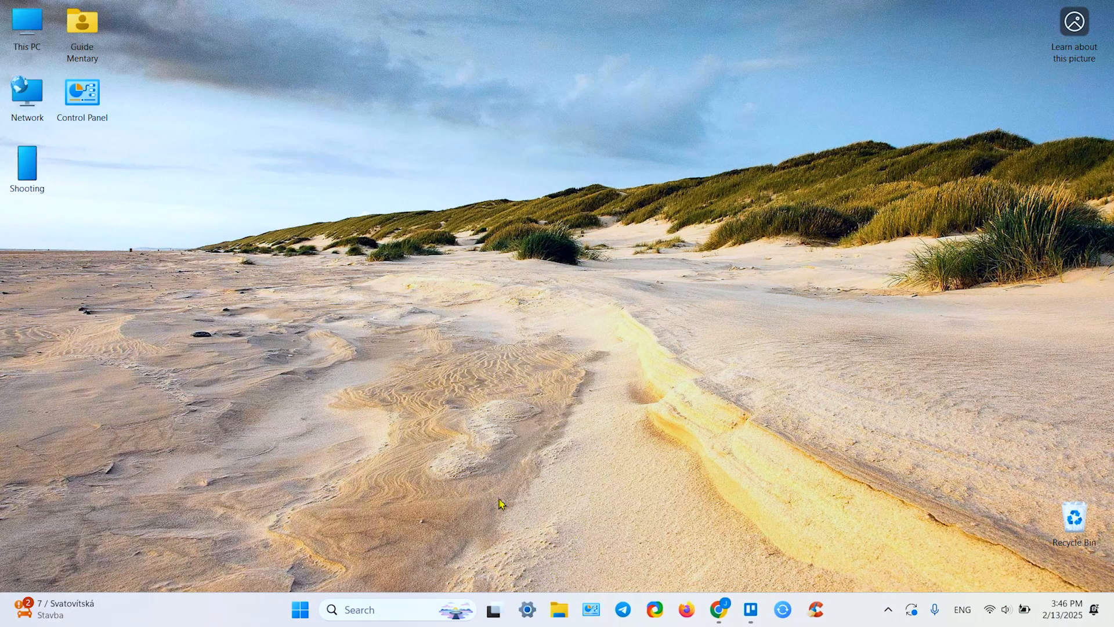
Step: Open the Download folder inside SoftwareDistribution in the Windows folder on drive Acer (C:)
{"action": "key", "text": "super+e"}
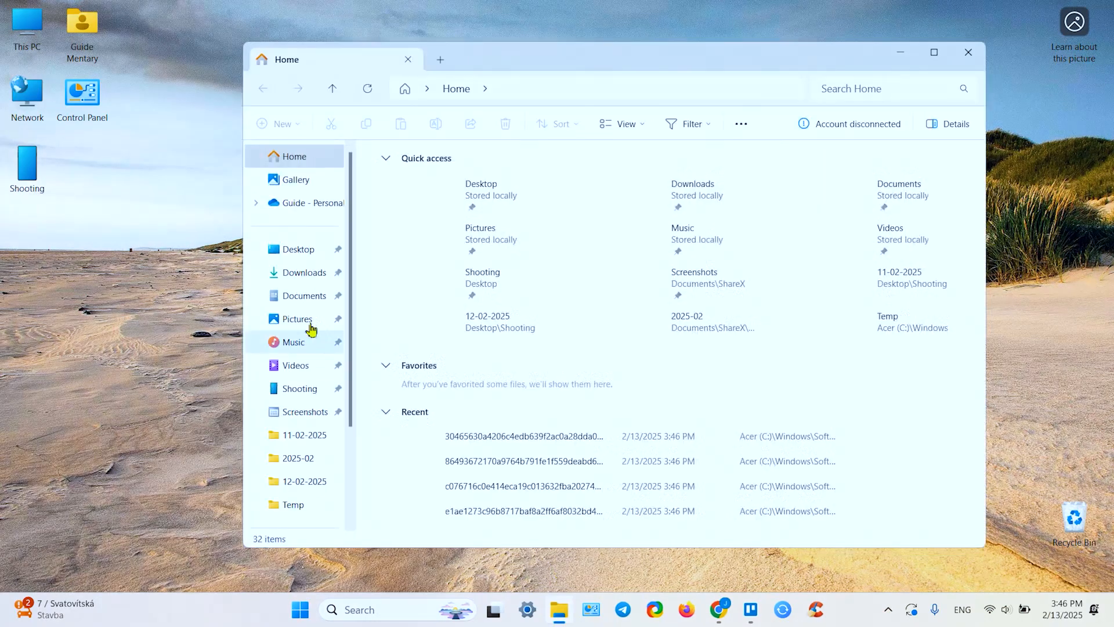
{"action": "scroll", "coordinate": [309, 290], "scroll_direction": "down", "scroll_amount": 3}
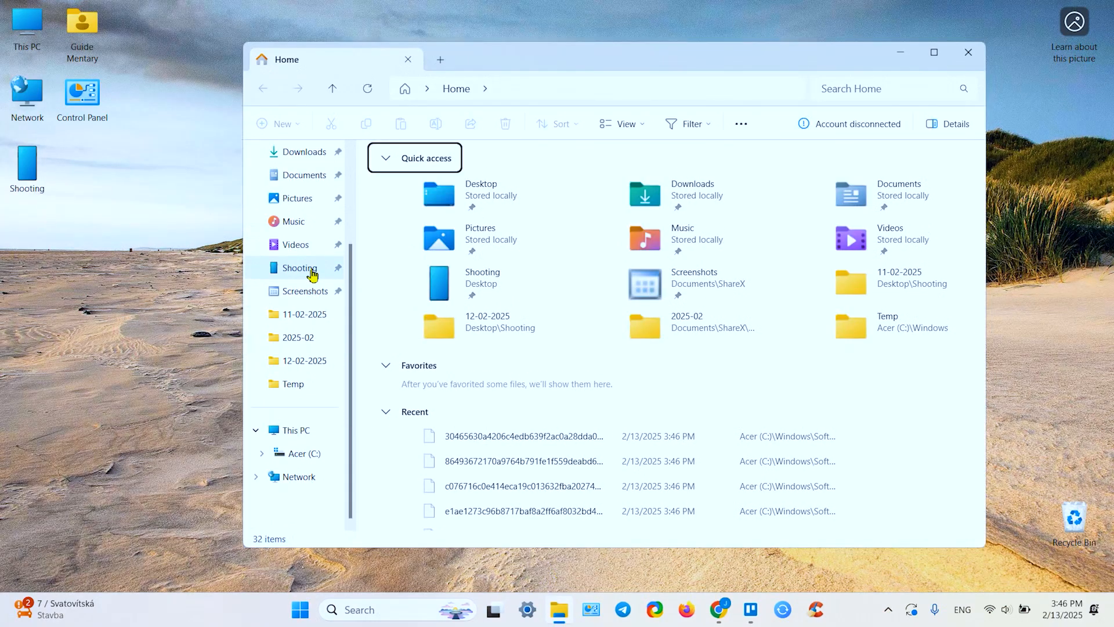
{"action": "left_click", "coordinate": [306, 461]}
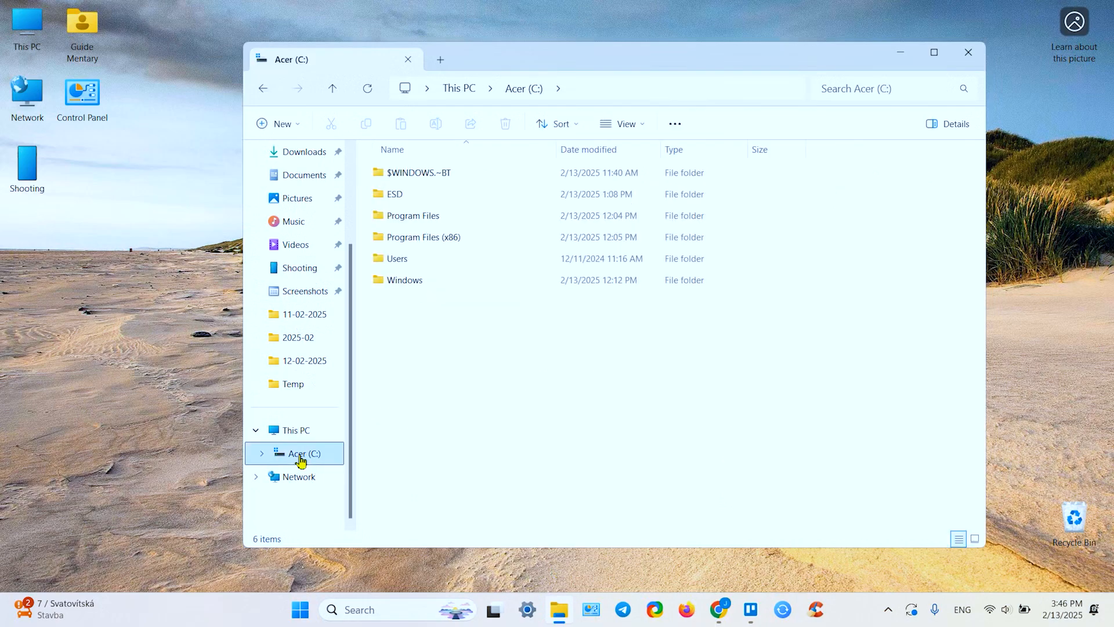
{"action": "double_click", "coordinate": [403, 285]}
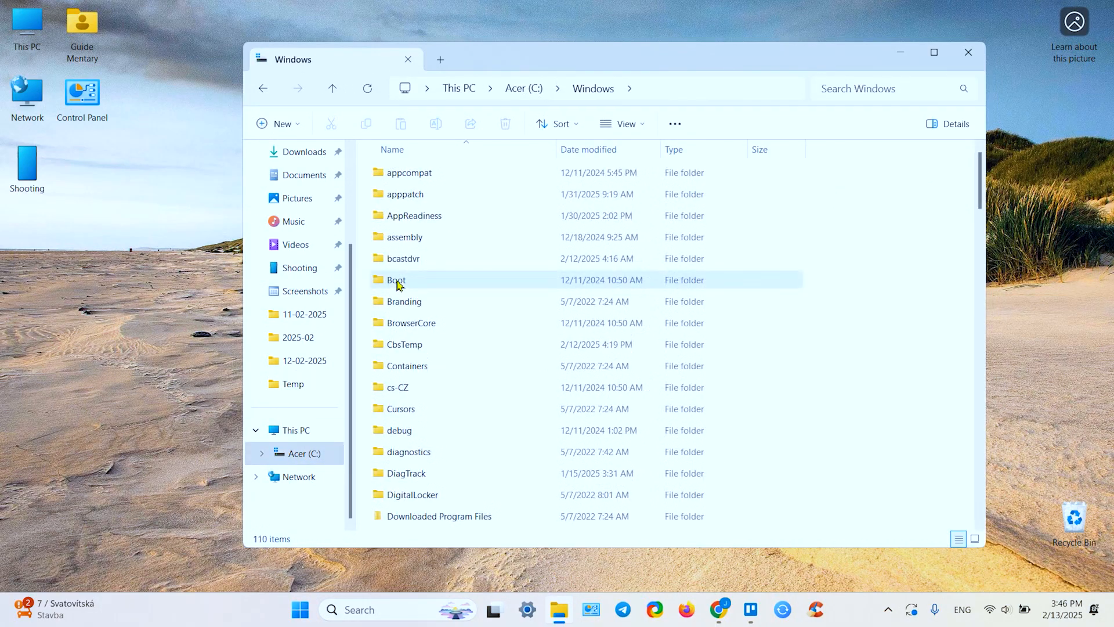
{"action": "scroll", "coordinate": [371, 270], "scroll_direction": "down", "scroll_amount": 20}
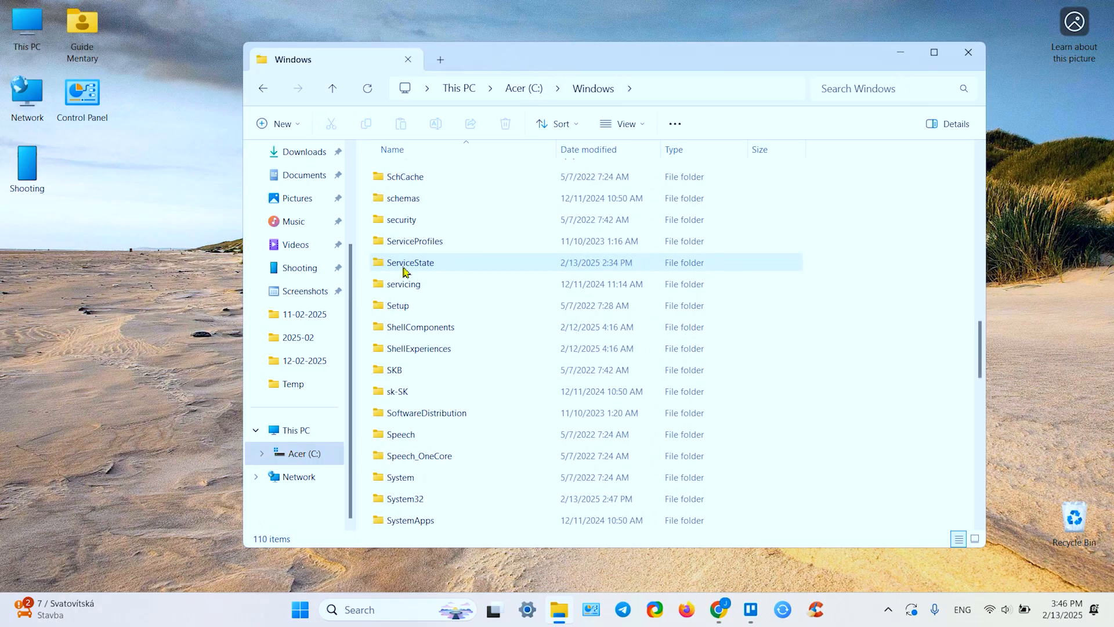
{"action": "double_click", "coordinate": [441, 287]}
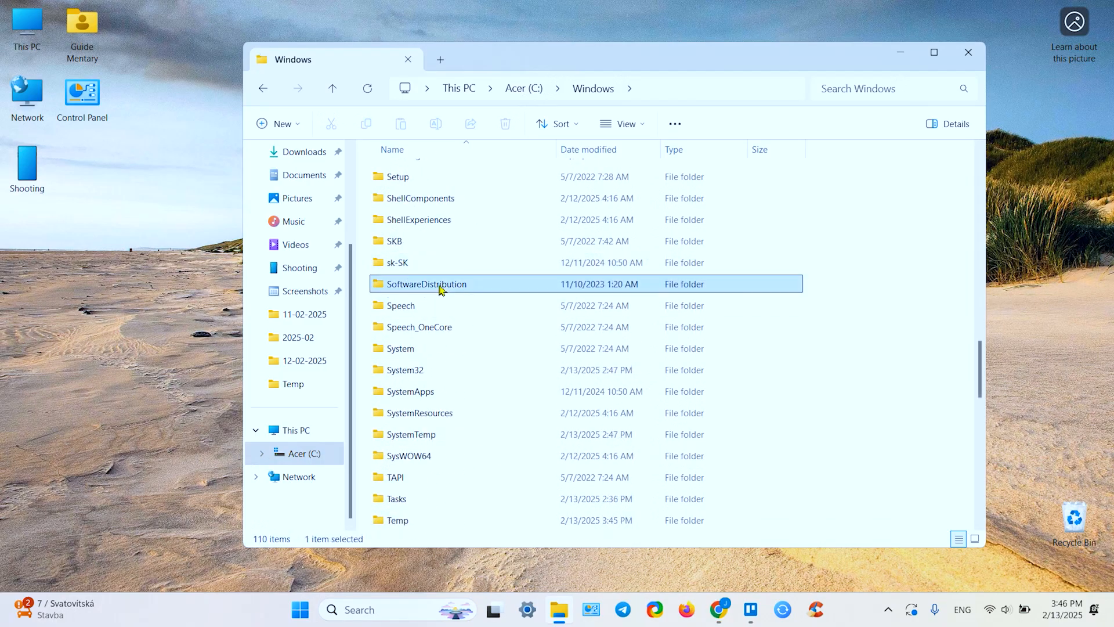
{"action": "double_click", "coordinate": [406, 194]}
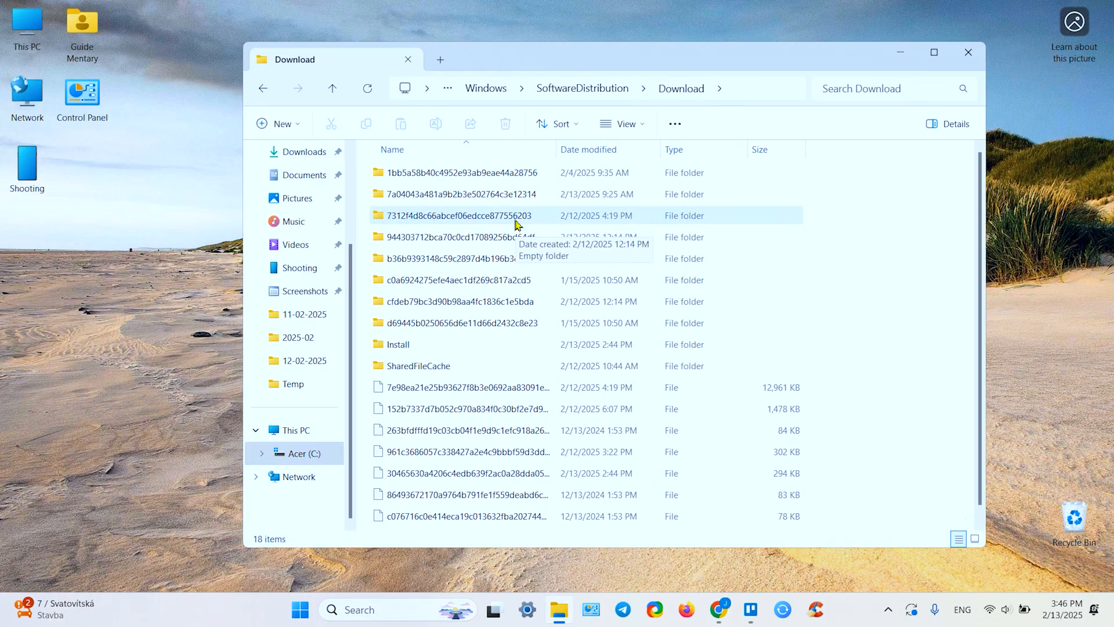
Step: Delete all contents of the SoftwareDistribution Download folder, granting administrator permission for all items
{"action": "key", "text": "ctrl+a"}
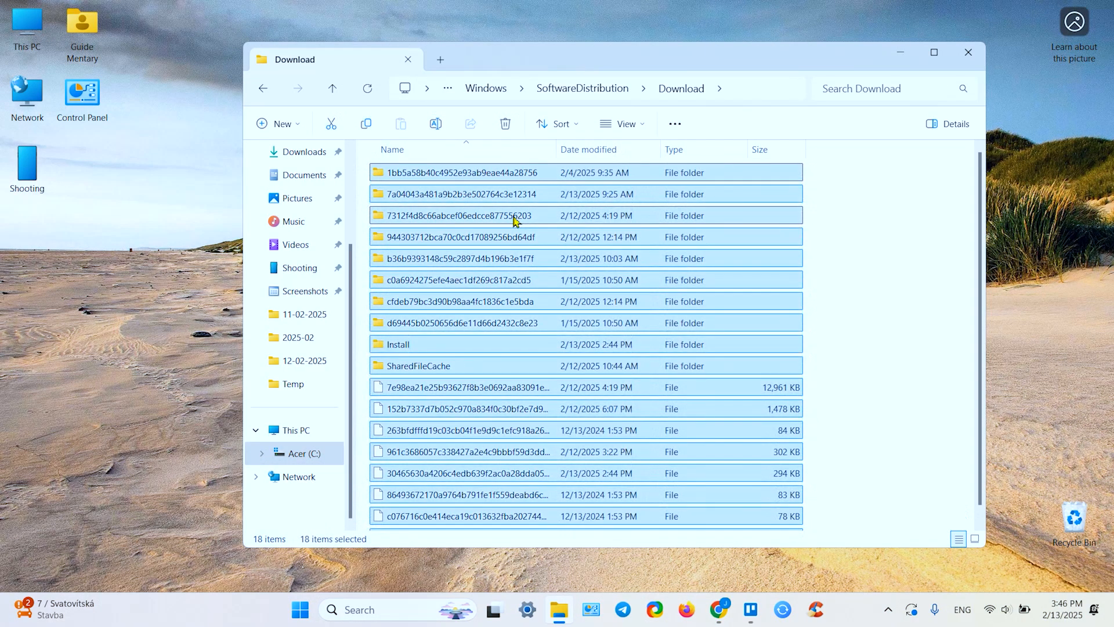
{"action": "key", "text": "Delete"}
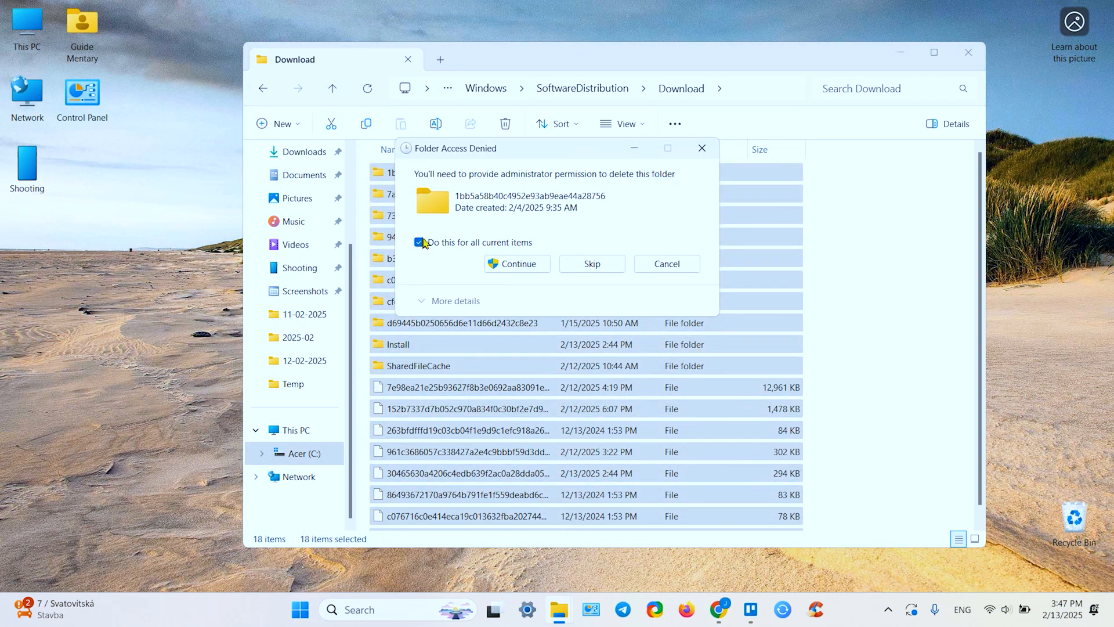
{"action": "left_click", "coordinate": [524, 265]}
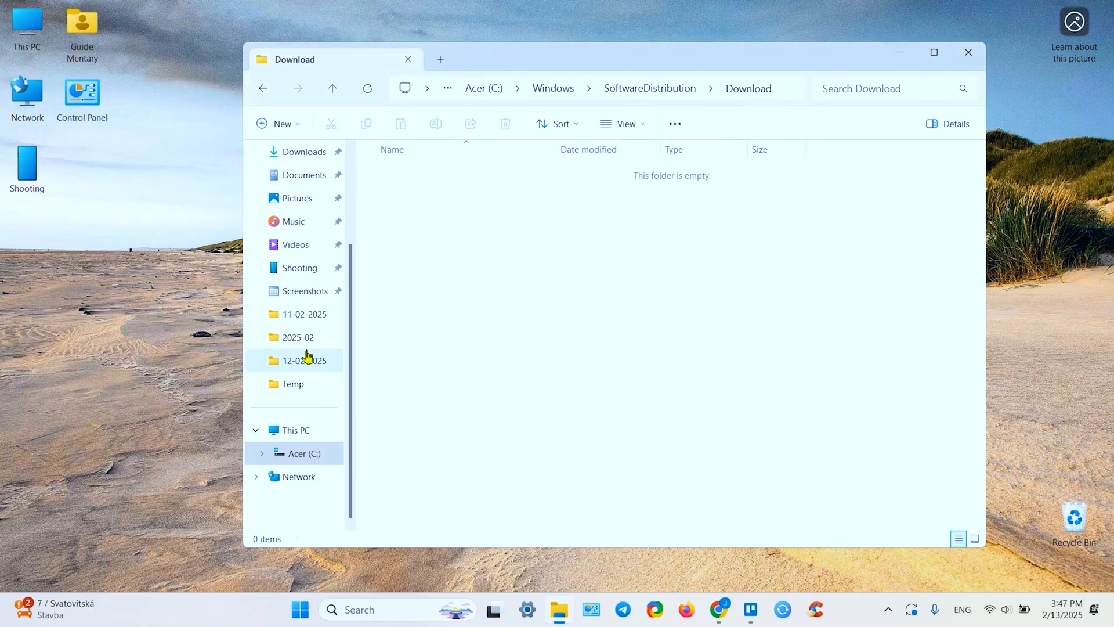
Step: Open the properties of drive Acer (C:) and bring up its drive tools
{"action": "scroll", "coordinate": [307, 355], "scroll_direction": "up", "scroll_amount": 2}
{"action": "scroll", "coordinate": [307, 357], "scroll_direction": "down", "scroll_amount": 2}
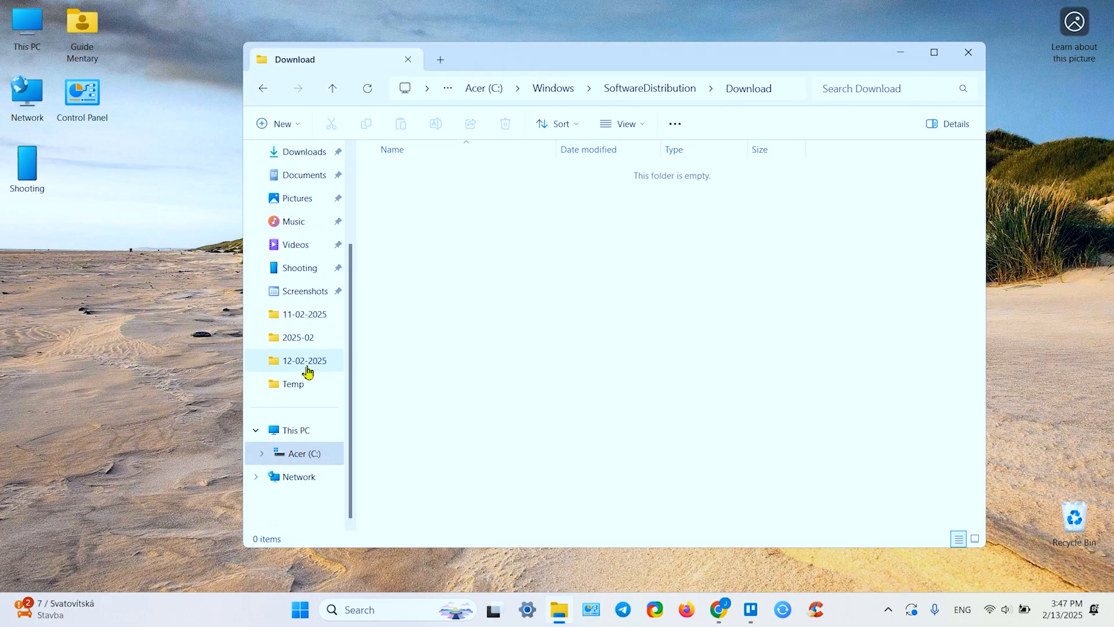
{"action": "left_click", "coordinate": [297, 433]}
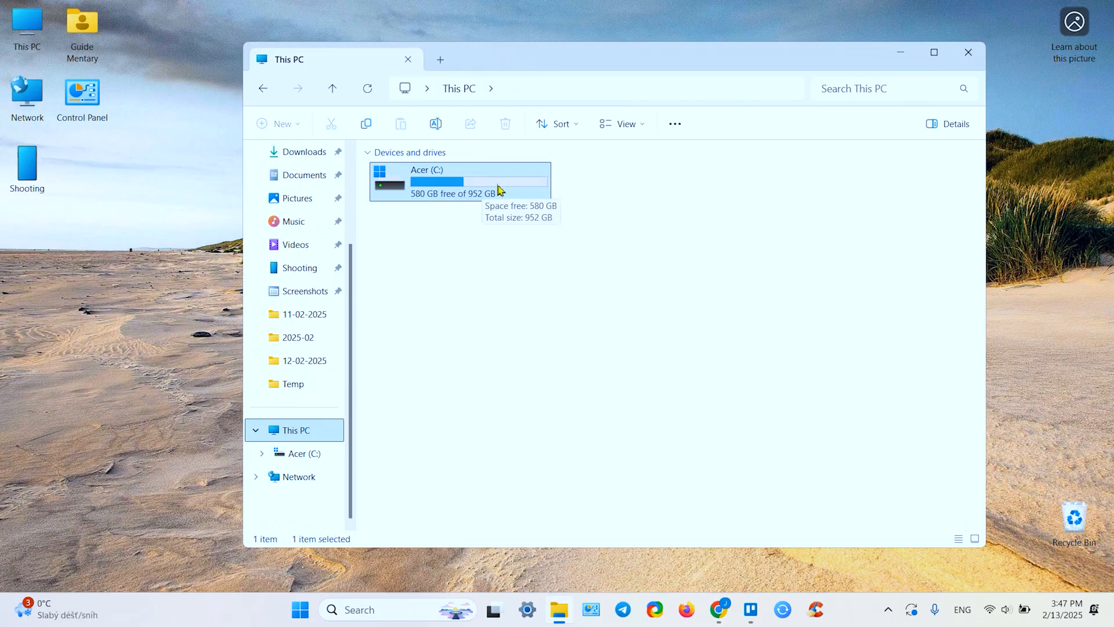
{"action": "right_click", "coordinate": [465, 186]}
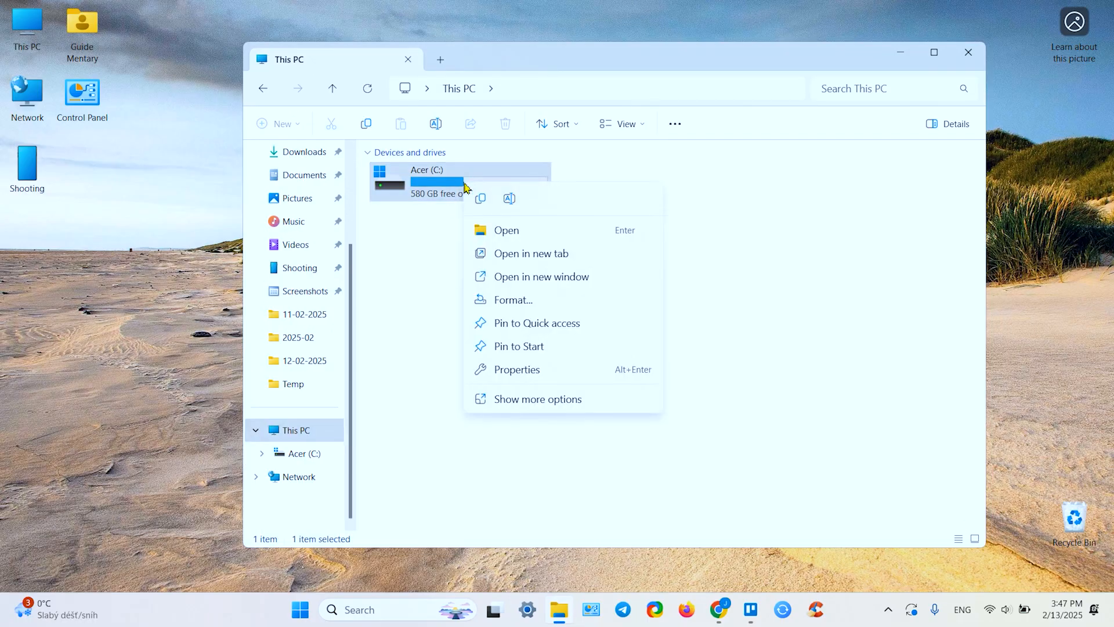
{"action": "left_click", "coordinate": [530, 402]}
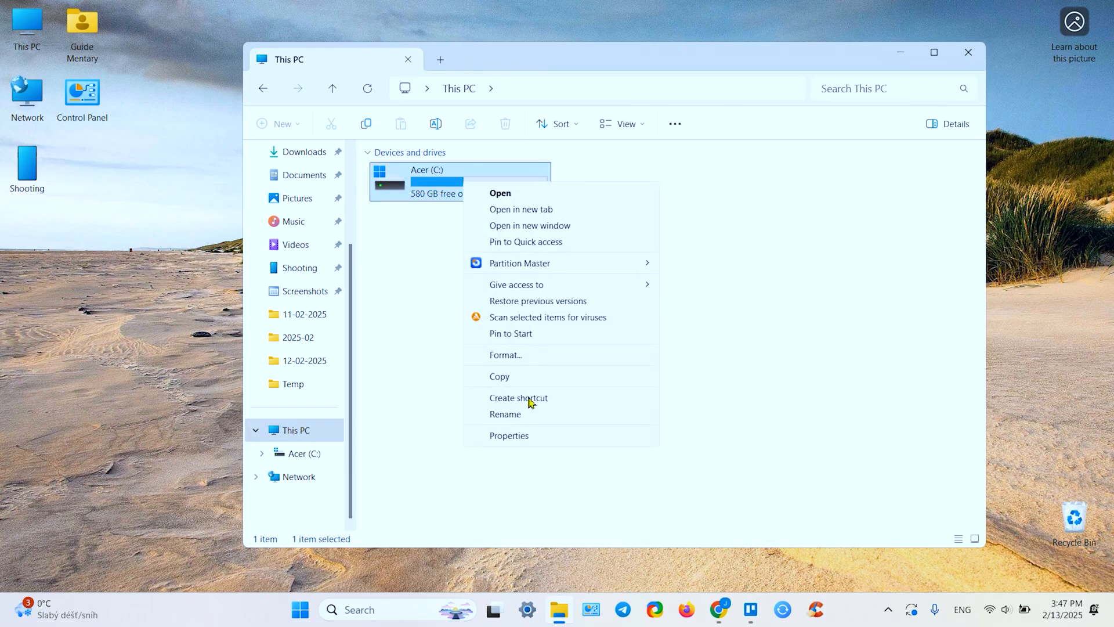
{"action": "left_click", "coordinate": [506, 437]}
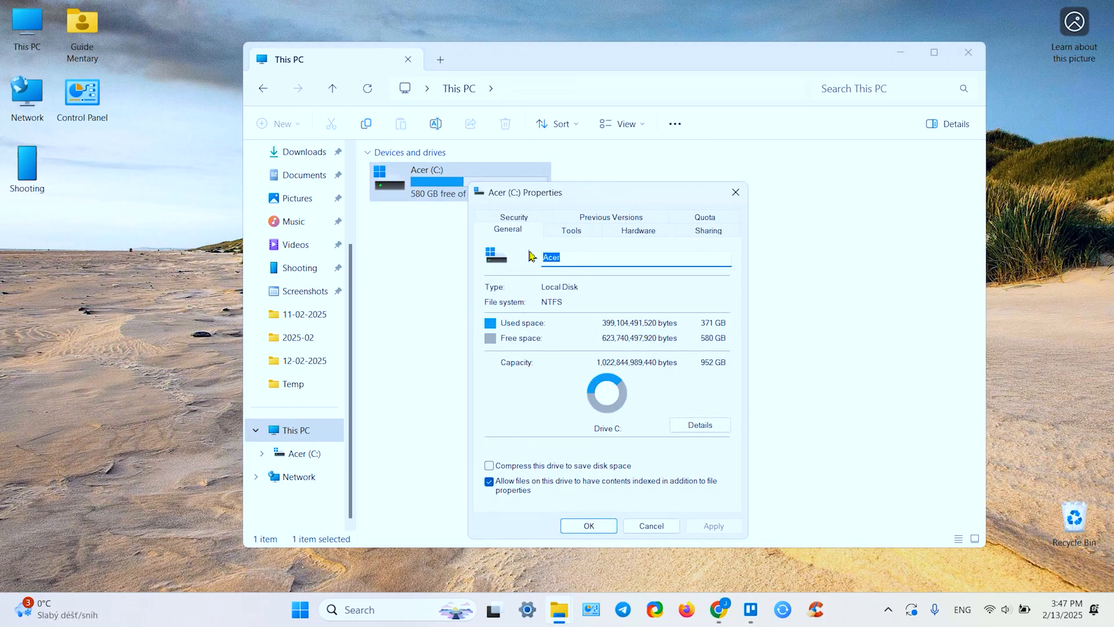
{"action": "left_click", "coordinate": [574, 231]}
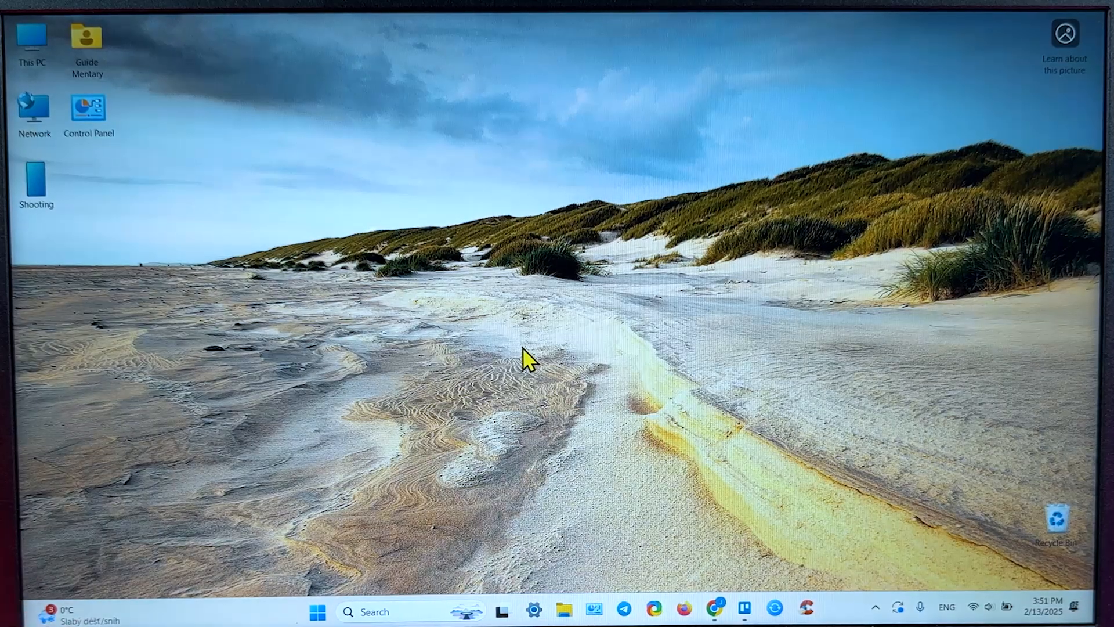
Step: Launch Disk Cleanup for drive Acer (C:) with the cleanmgr command and rescan it to include system files
{"action": "key", "text": "super+r"}
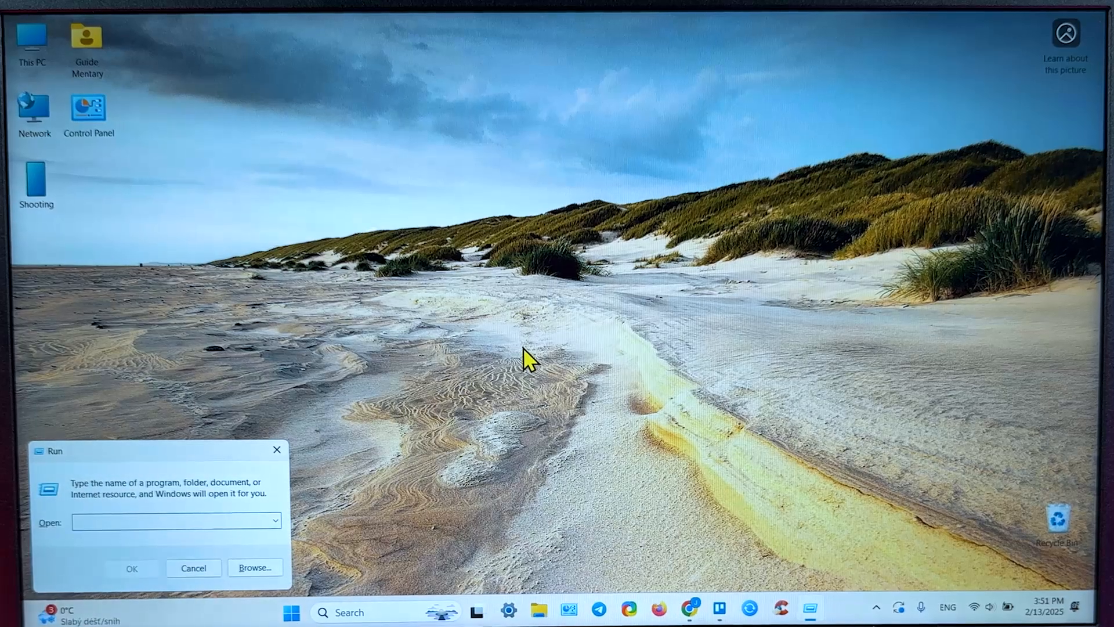
{"action": "type", "text": "cl"}
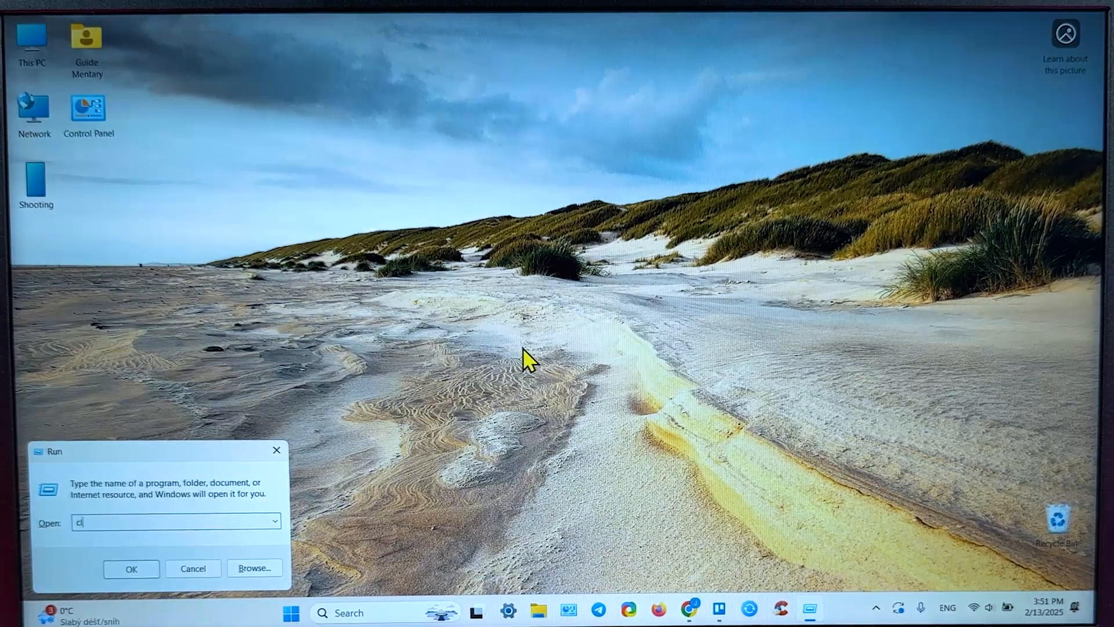
{"action": "type", "text": "eanmgr"}
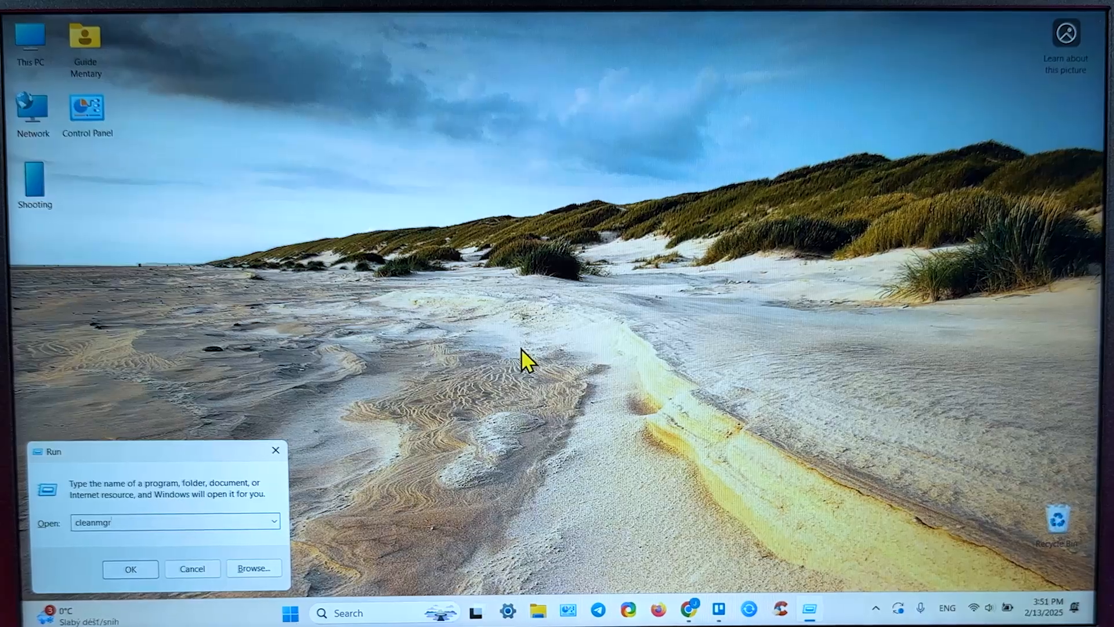
{"action": "key", "text": "Return"}
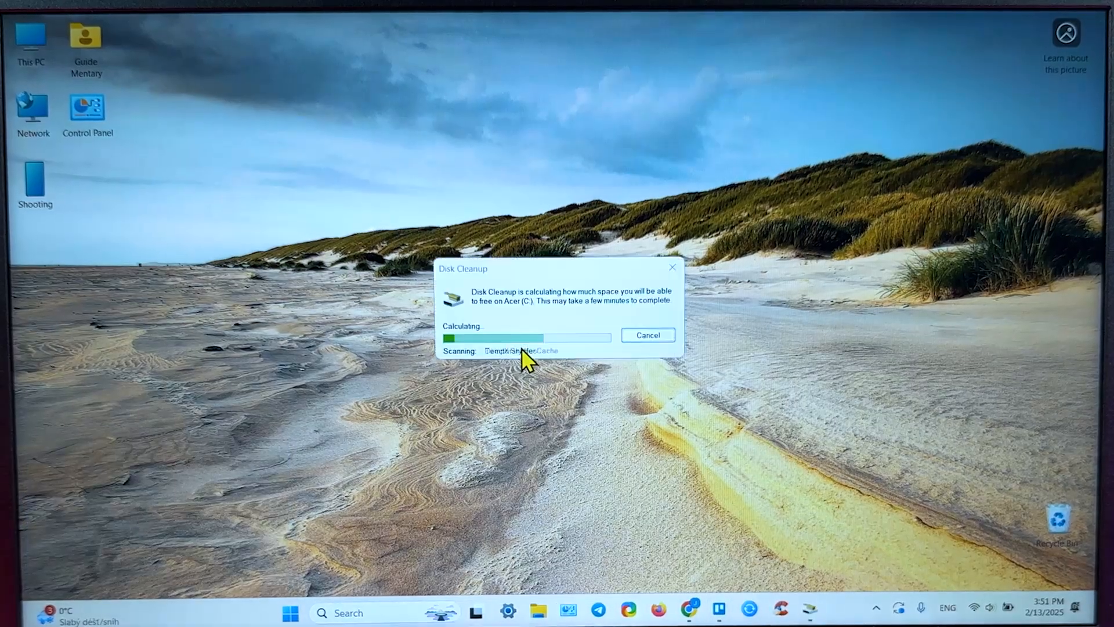
{"action": "scroll", "coordinate": [199, 248], "scroll_direction": "down", "scroll_amount": 1}
{"action": "scroll", "coordinate": [174, 250], "scroll_direction": "up", "scroll_amount": 1}
{"action": "scroll", "coordinate": [150, 230], "scroll_direction": "down", "scroll_amount": 1}
{"action": "scroll", "coordinate": [174, 247], "scroll_direction": "up", "scroll_amount": 1}
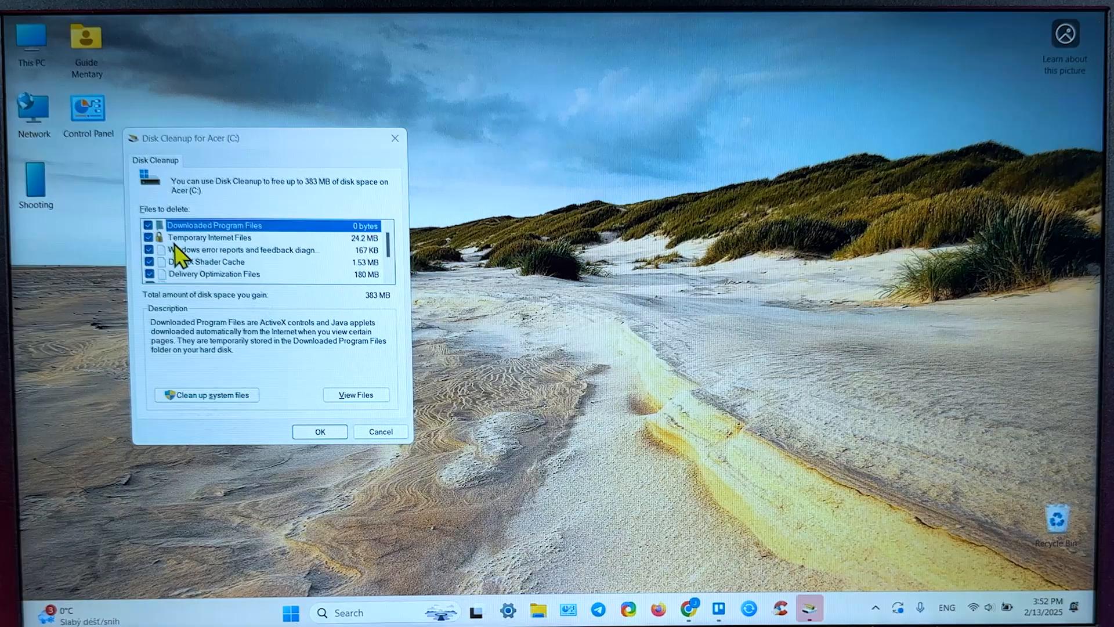
{"action": "left_click", "coordinate": [214, 397]}
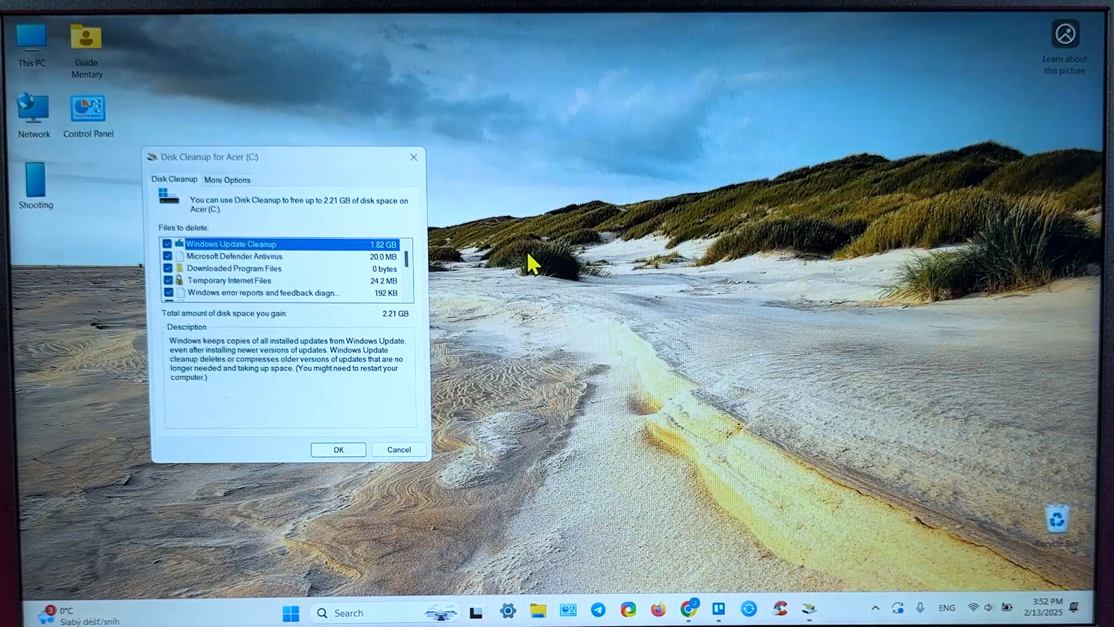
Step: Include Temporary Windows installation files in the cleanup and permanently delete all selected file categories
{"action": "scroll", "coordinate": [266, 280], "scroll_direction": "down", "scroll_amount": 3}
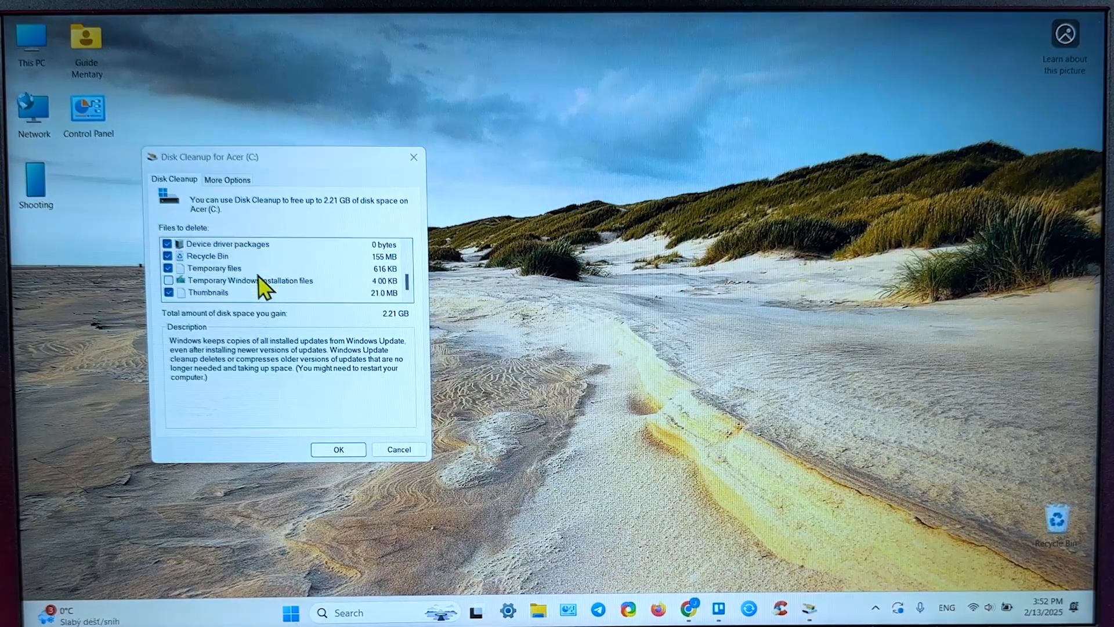
{"action": "left_click", "coordinate": [168, 280]}
{"action": "scroll", "coordinate": [193, 266], "scroll_direction": "up", "scroll_amount": 3}
{"action": "scroll", "coordinate": [200, 269], "scroll_direction": "down", "scroll_amount": 3}
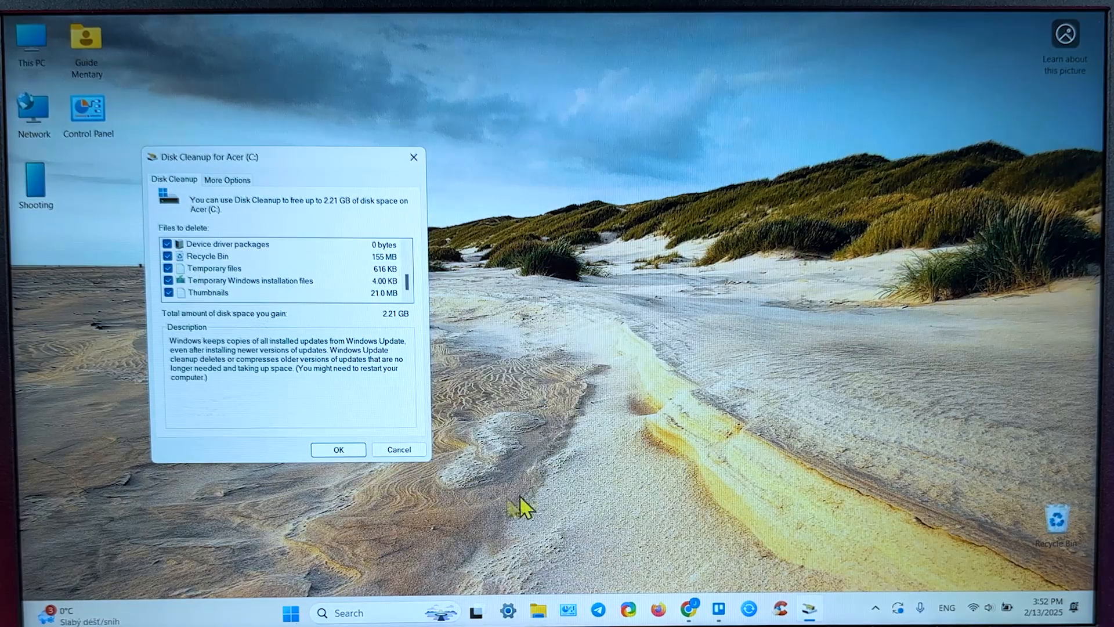
{"action": "left_click", "coordinate": [339, 450]}
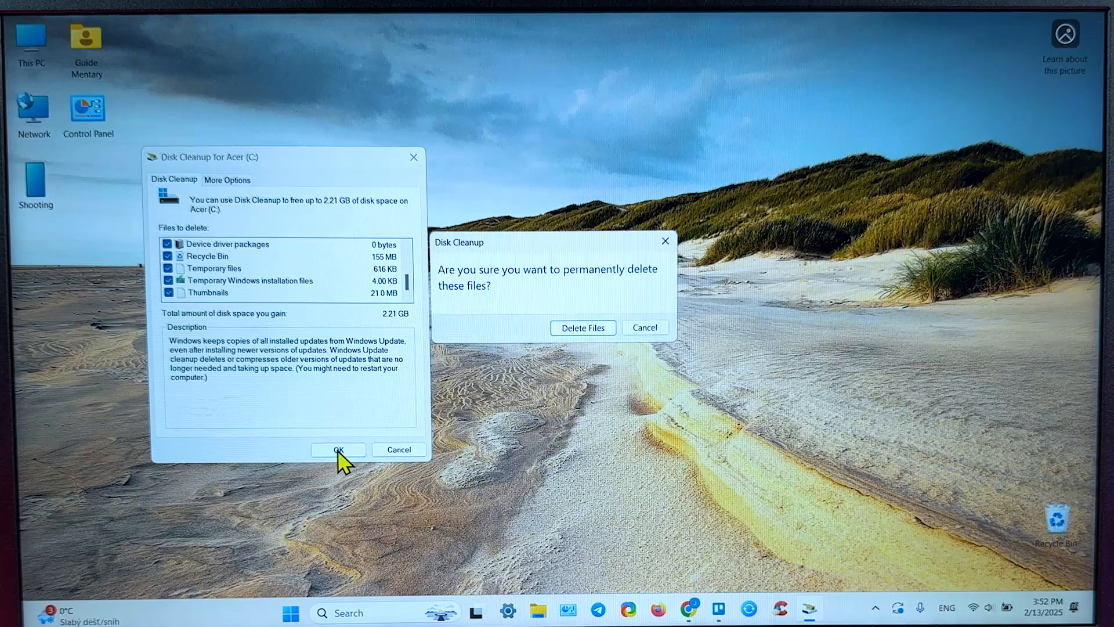
{"action": "left_click", "coordinate": [585, 328]}
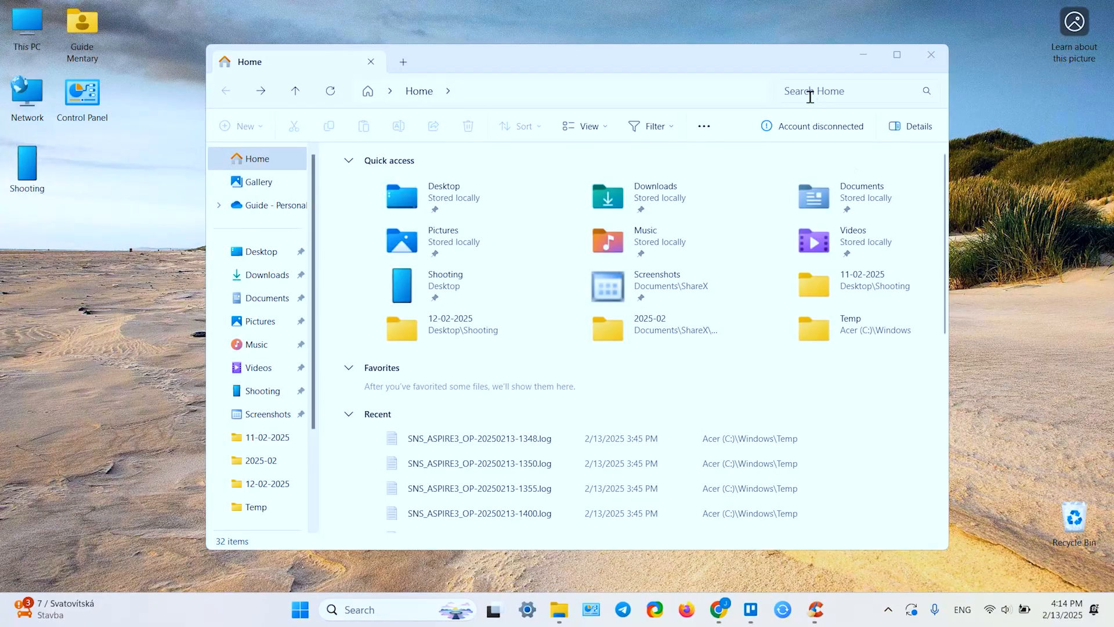
Step: Search Home for files with size:huge, look through the results, and change the query to size:gigantic
{"action": "left_click", "coordinate": [810, 96]}
{"action": "type", "text": "size"}
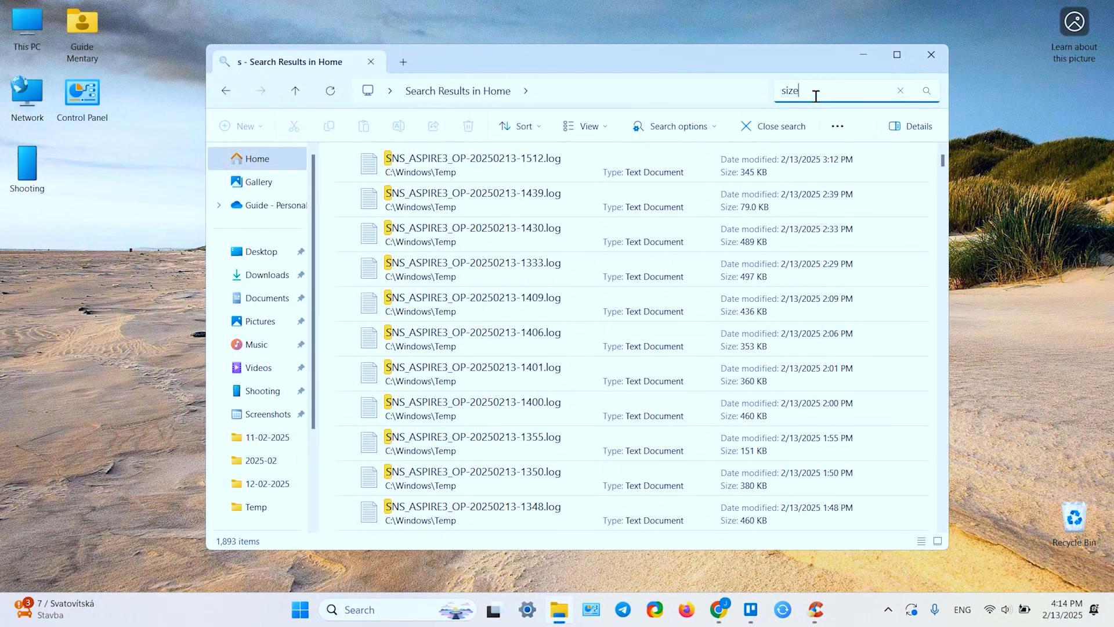
{"action": "type", "text": ":huge"}
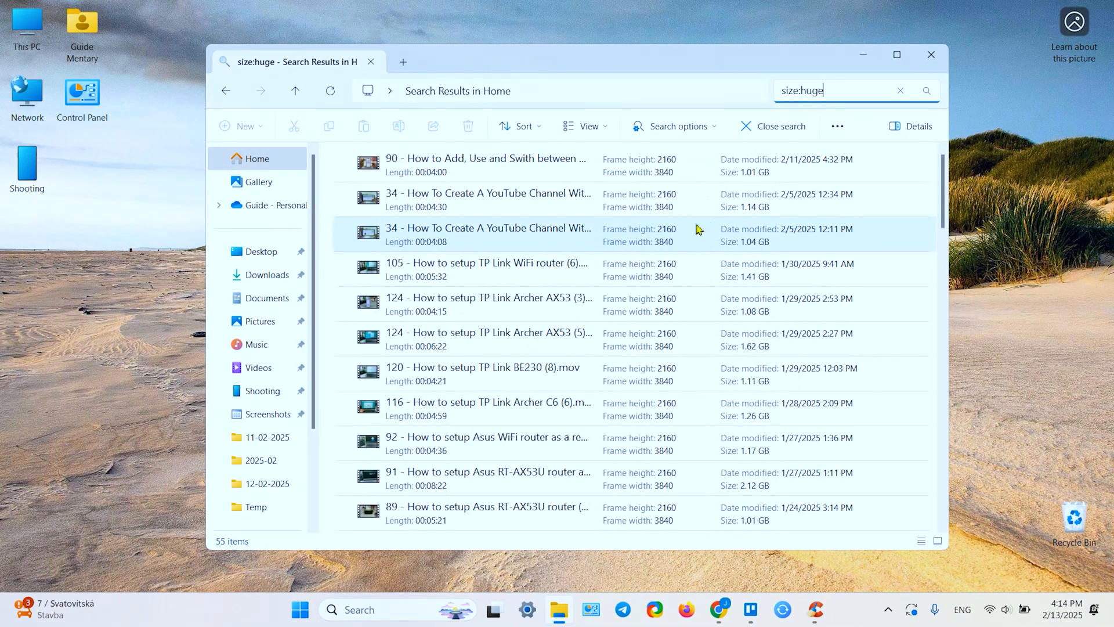
{"action": "scroll", "coordinate": [517, 173], "scroll_direction": "down", "scroll_amount": 10}
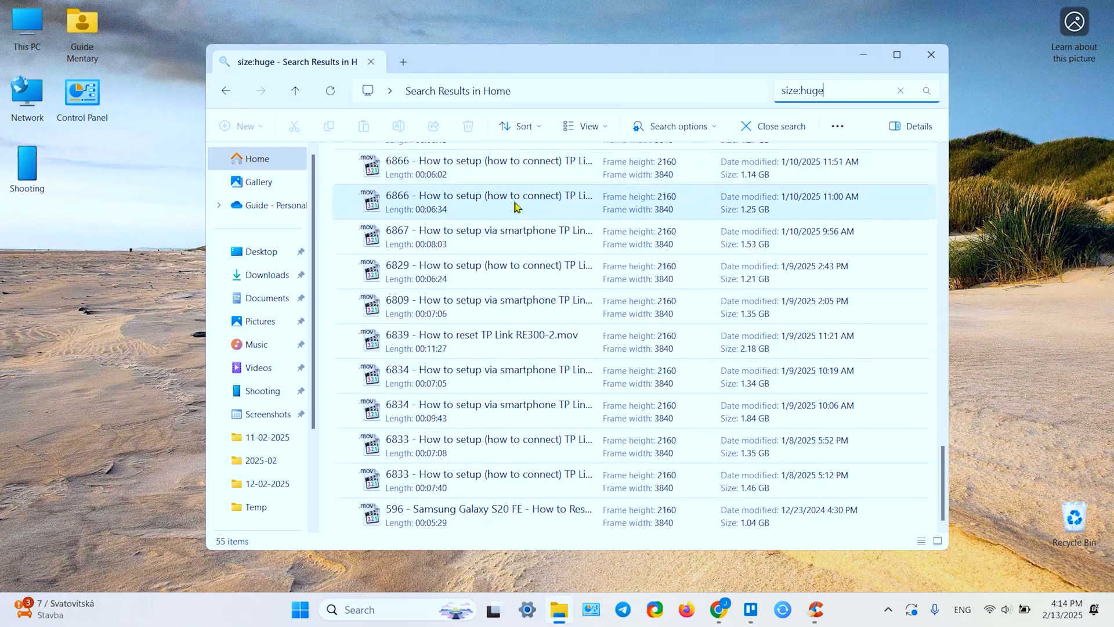
{"action": "scroll", "coordinate": [510, 227], "scroll_direction": "down", "scroll_amount": 15}
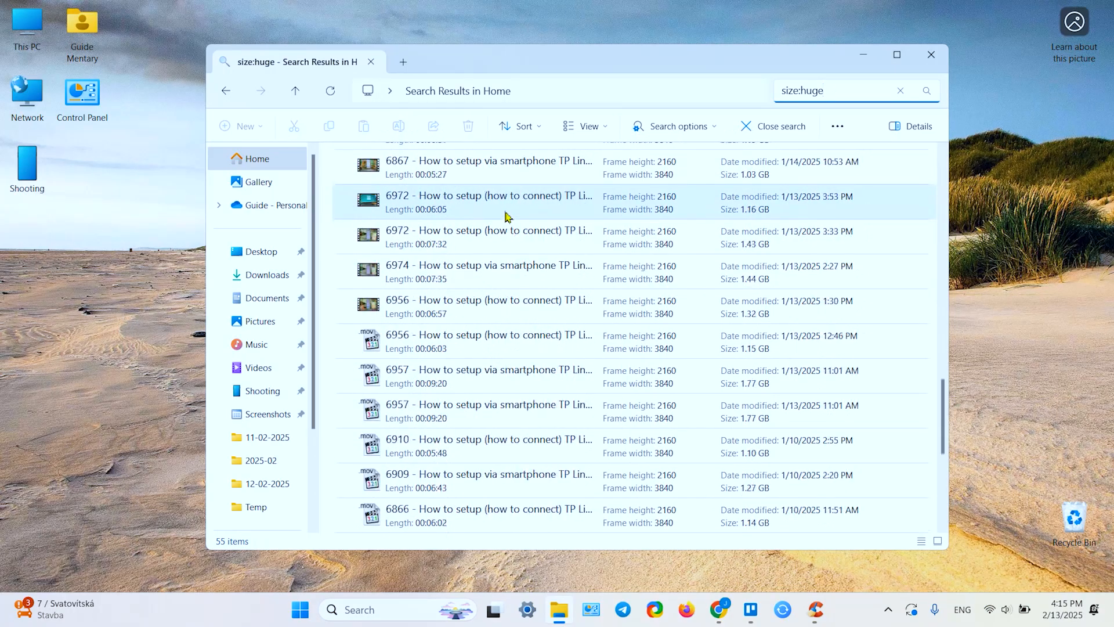
{"action": "scroll", "coordinate": [507, 395], "scroll_direction": "up", "scroll_amount": 15}
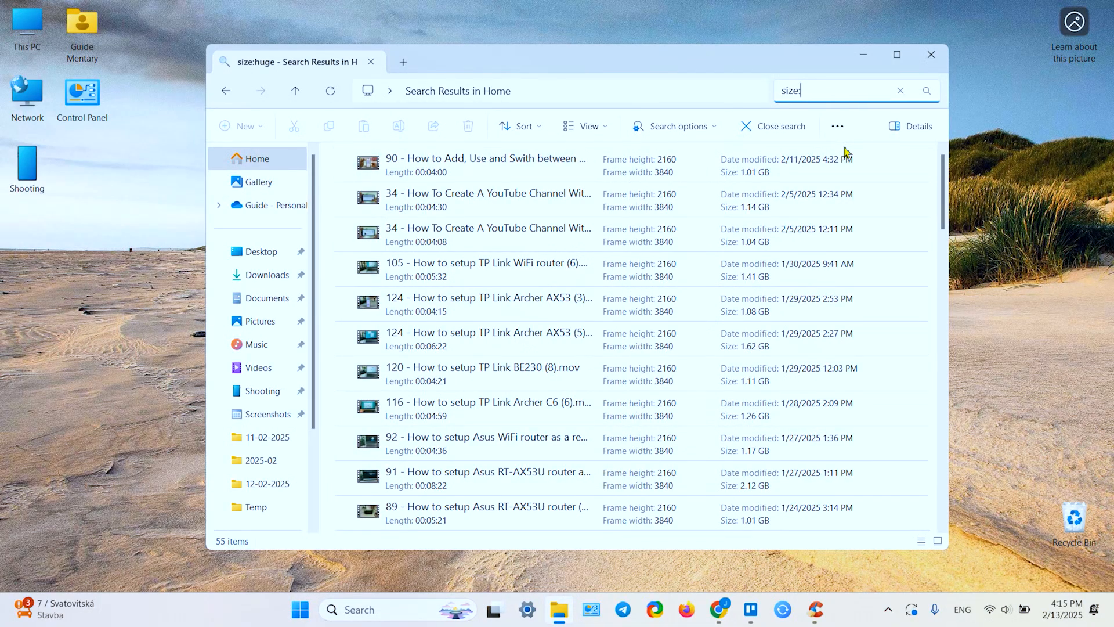
{"action": "type", "text": "gigantic"}
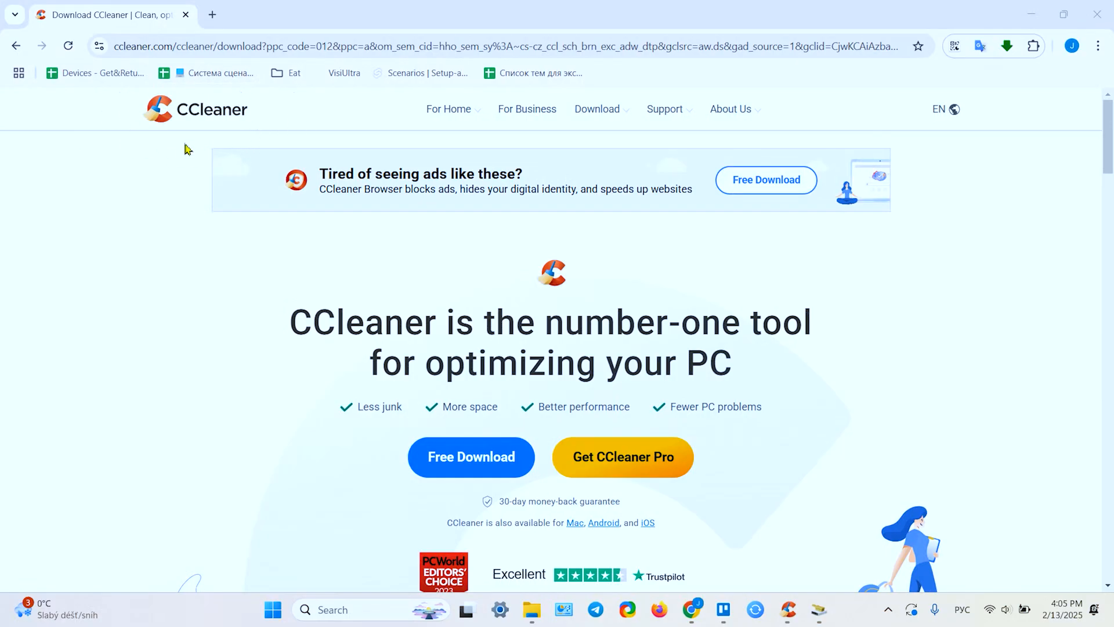
Step: Switch to CCleaner and review the Custom Clean categories for Windows and for applications
{"action": "left_click", "coordinate": [791, 612]}
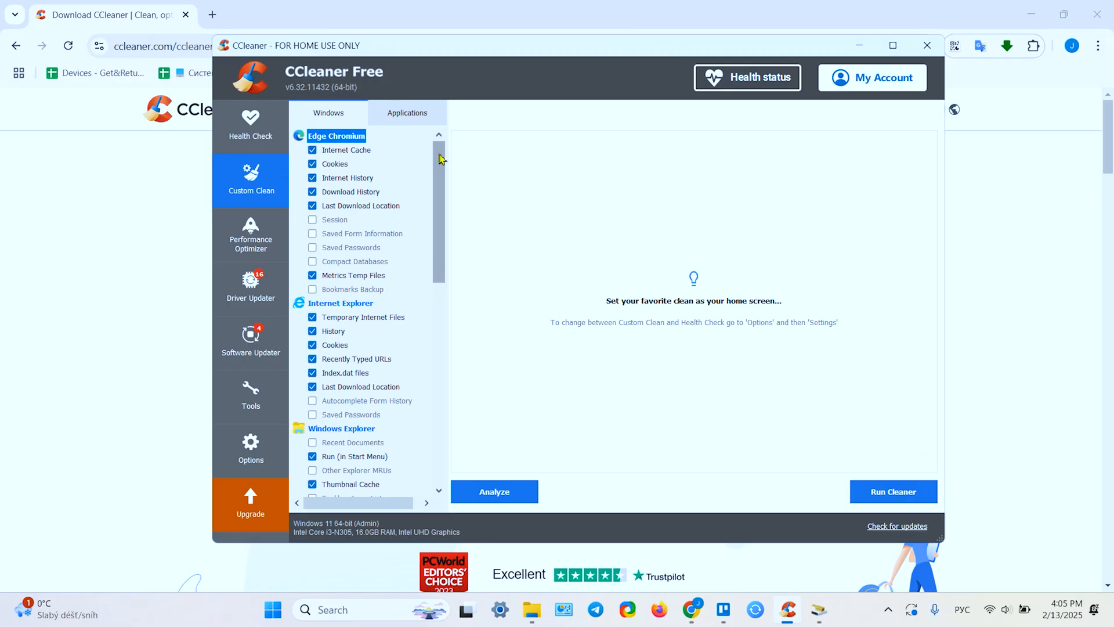
{"action": "left_click_drag", "start_coordinate": [441, 175], "coordinate": [443, 290]}
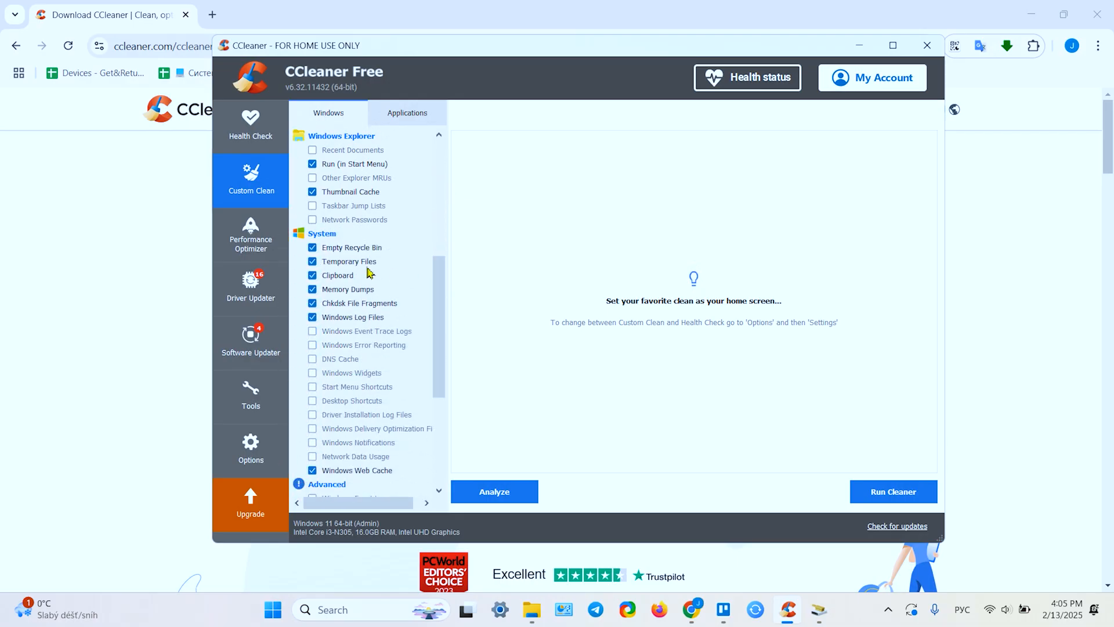
{"action": "left_click_drag", "start_coordinate": [434, 297], "coordinate": [435, 383]}
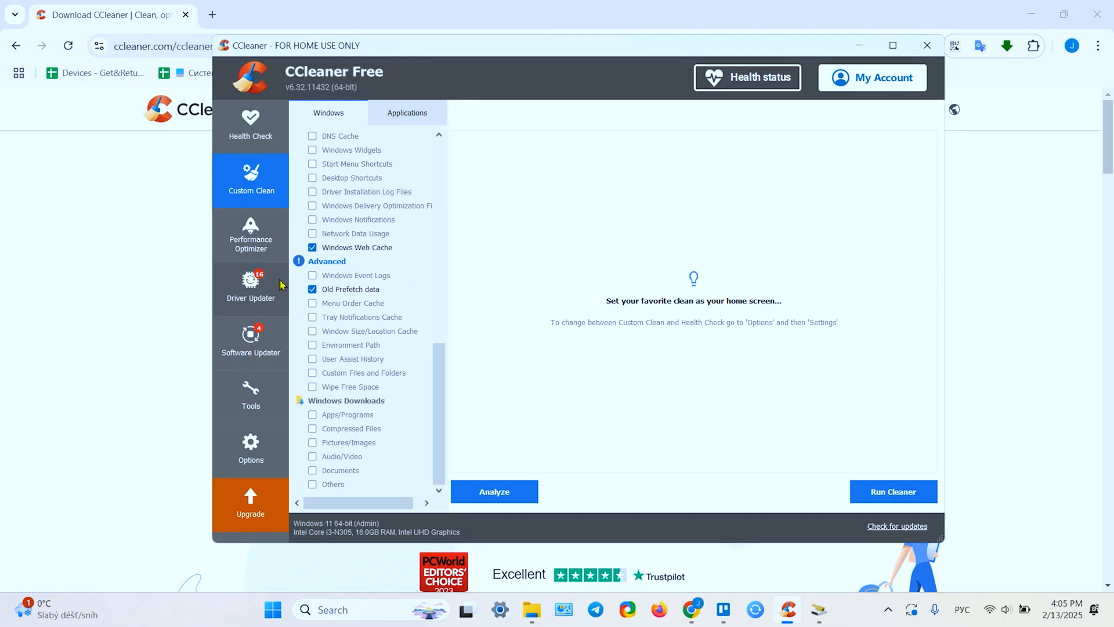
{"action": "left_click", "coordinate": [405, 119]}
{"action": "mouse_move", "coordinate": [442, 160]}
{"action": "left_mouse_down"}
{"action": "mouse_move", "coordinate": [439, 238]}
{"action": "mouse_move", "coordinate": [439, 161]}
{"action": "left_mouse_up"}
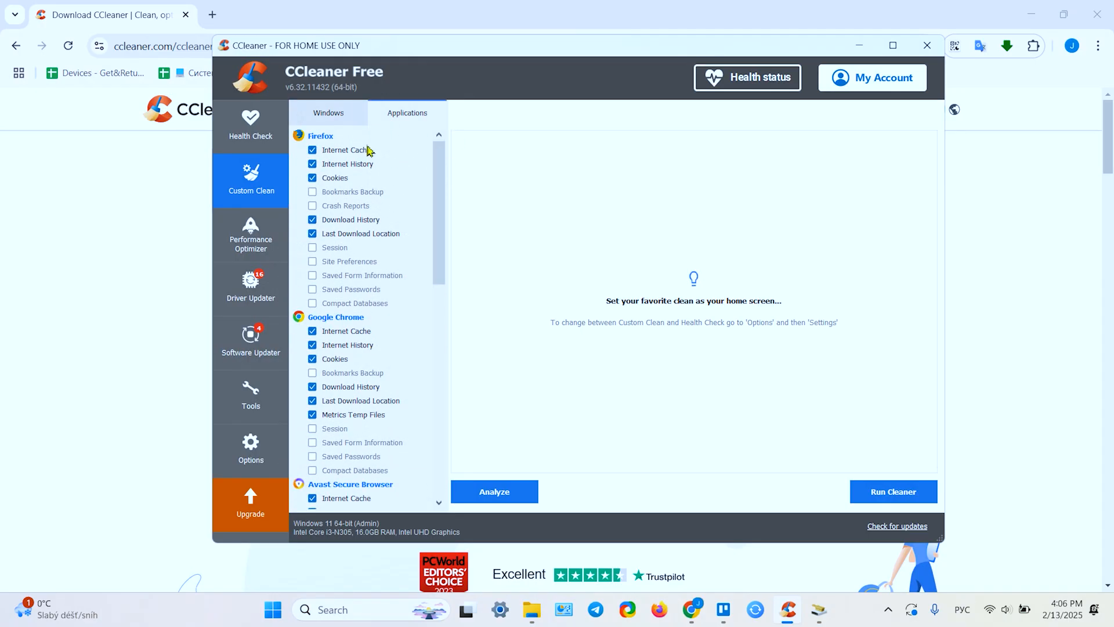
Step: View CCleaner's Registry issue-fixing tool and its Uninstall list of installed programs
{"action": "left_click", "coordinate": [248, 400]}
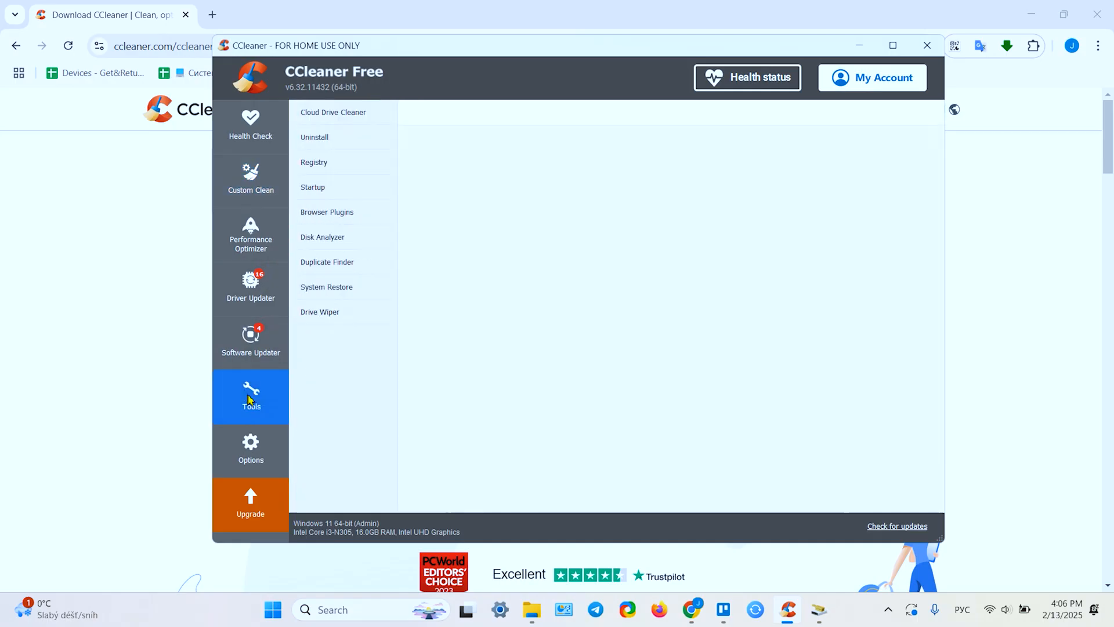
{"action": "left_click", "coordinate": [323, 165]}
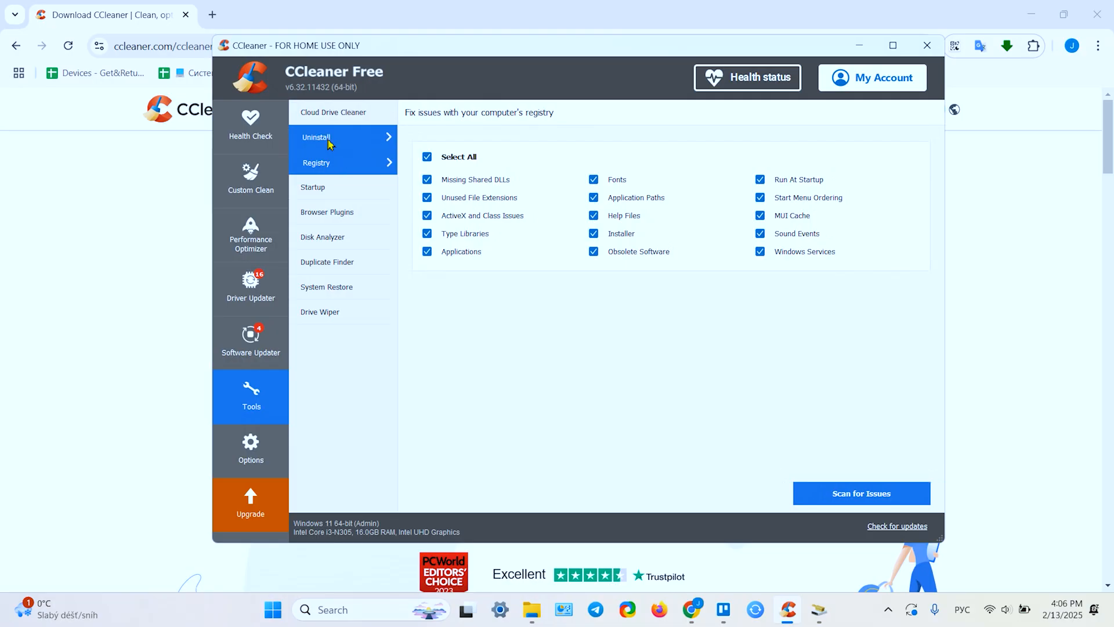
{"action": "left_click", "coordinate": [330, 144]}
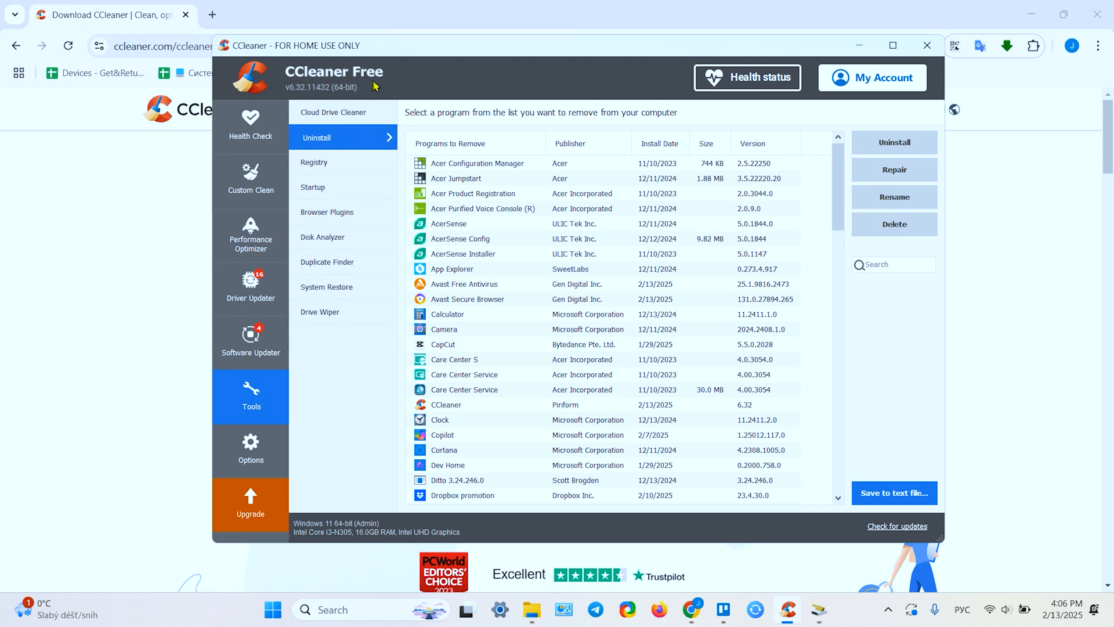
{"action": "left_click", "coordinate": [248, 183]}
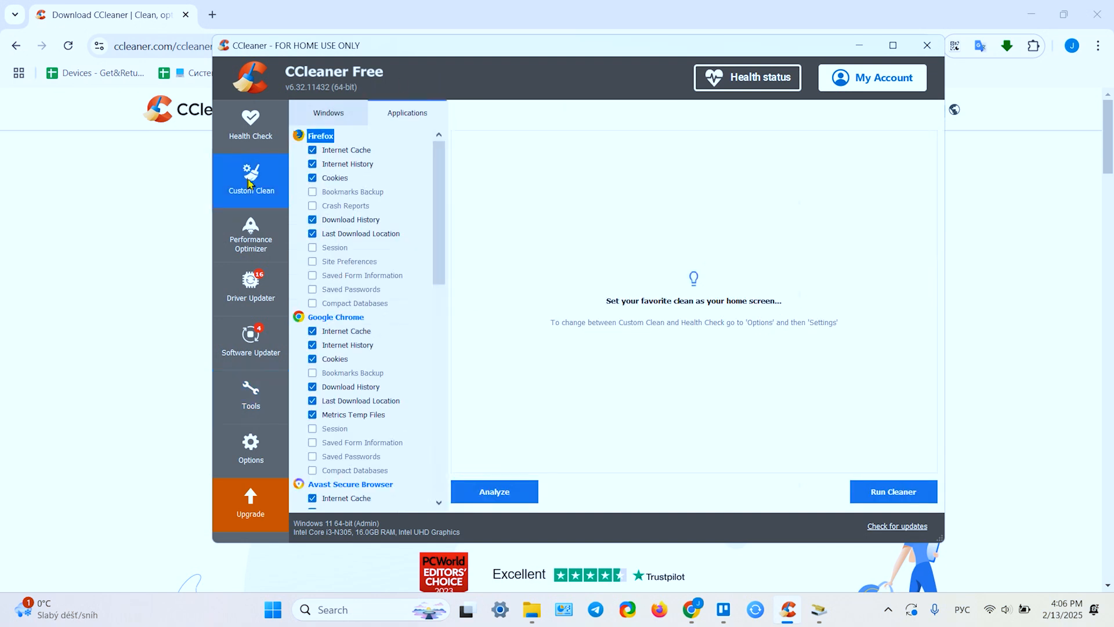
{"action": "left_click", "coordinate": [251, 399]}
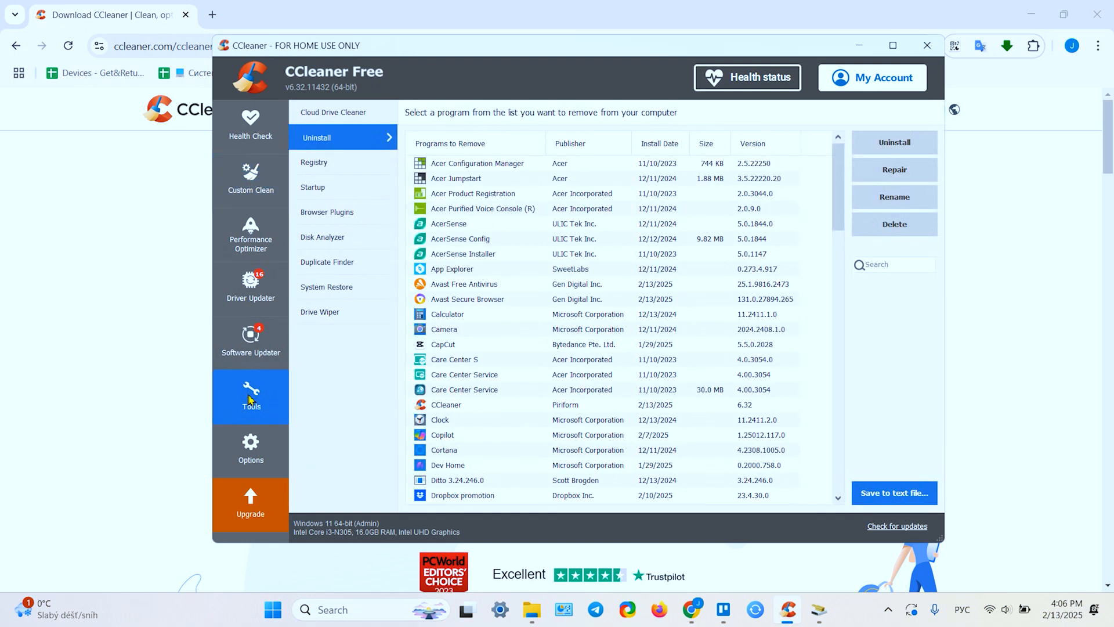
{"action": "left_click", "coordinate": [251, 231]}
{"action": "left_click", "coordinate": [251, 400]}
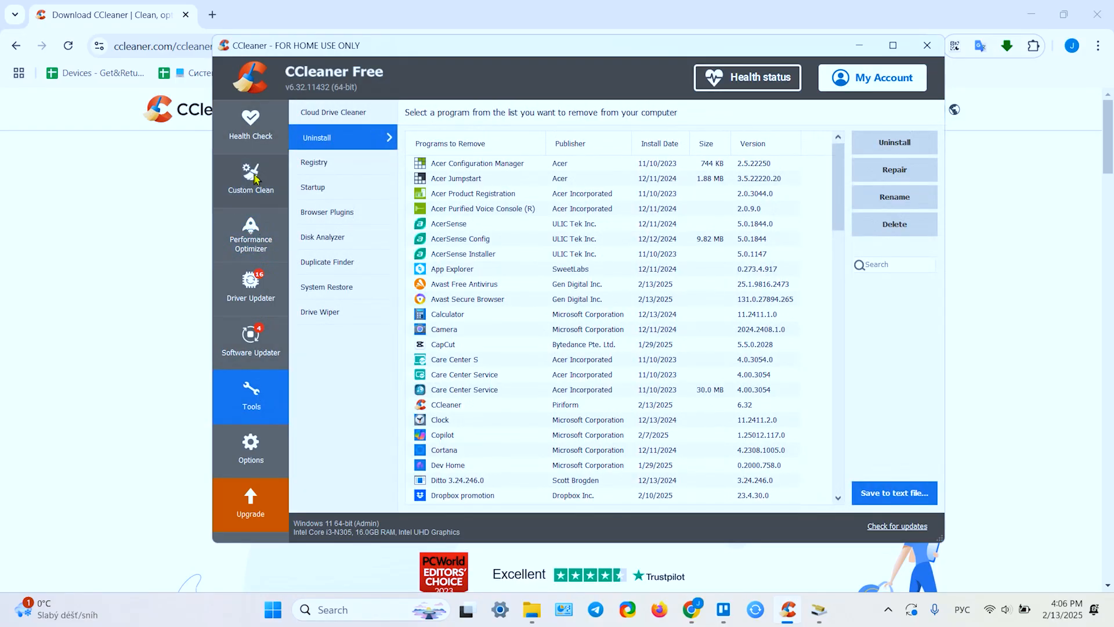
{"action": "left_click", "coordinate": [255, 177]}
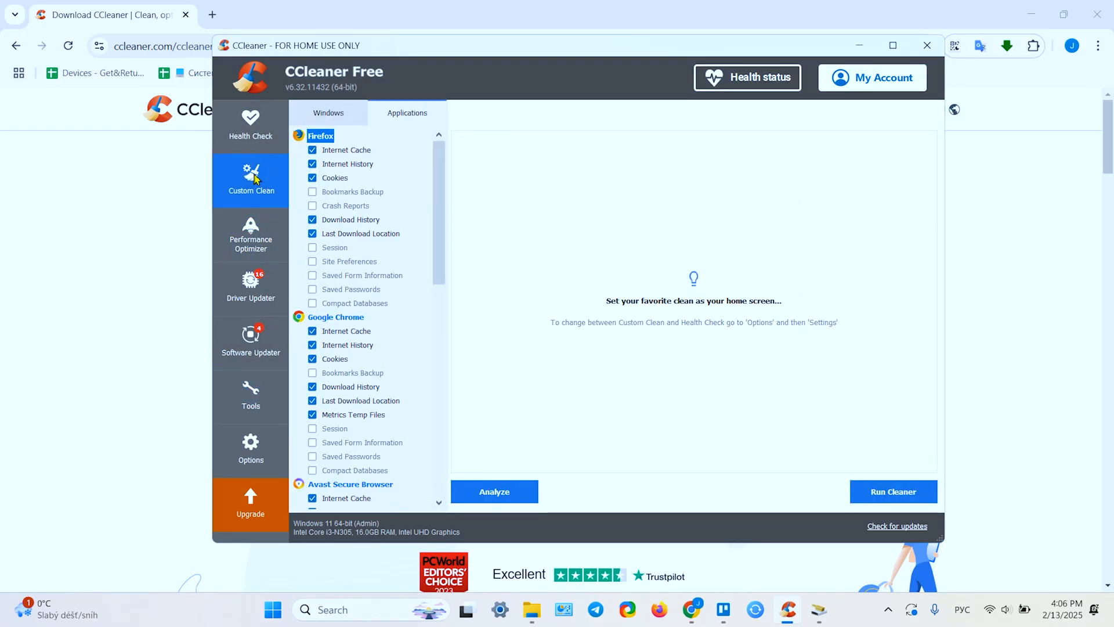
{"action": "left_click", "coordinate": [253, 408]}
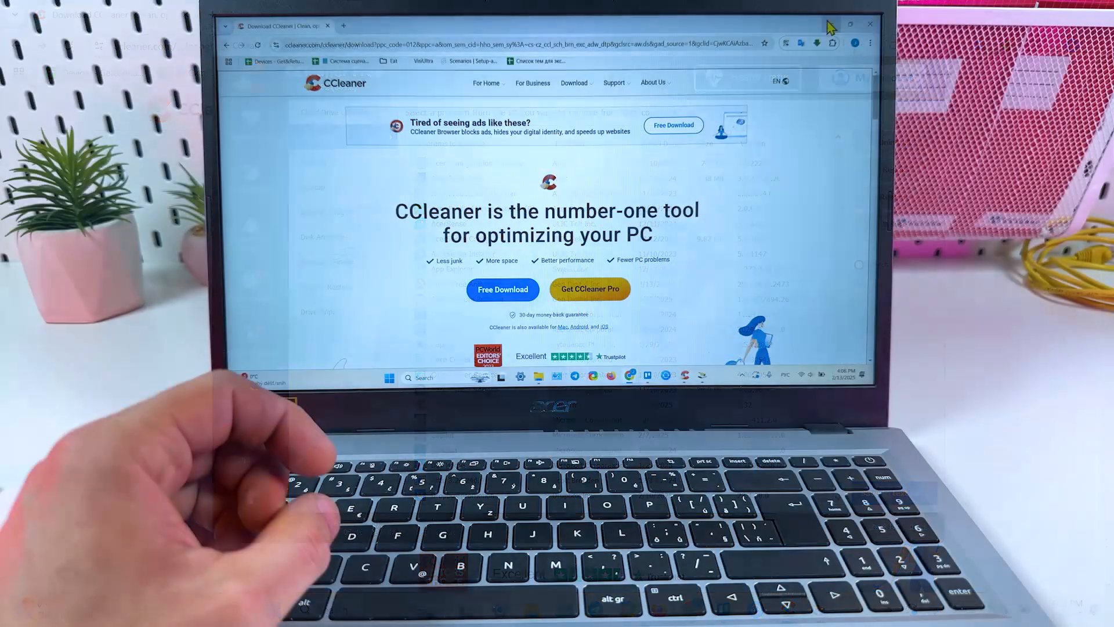